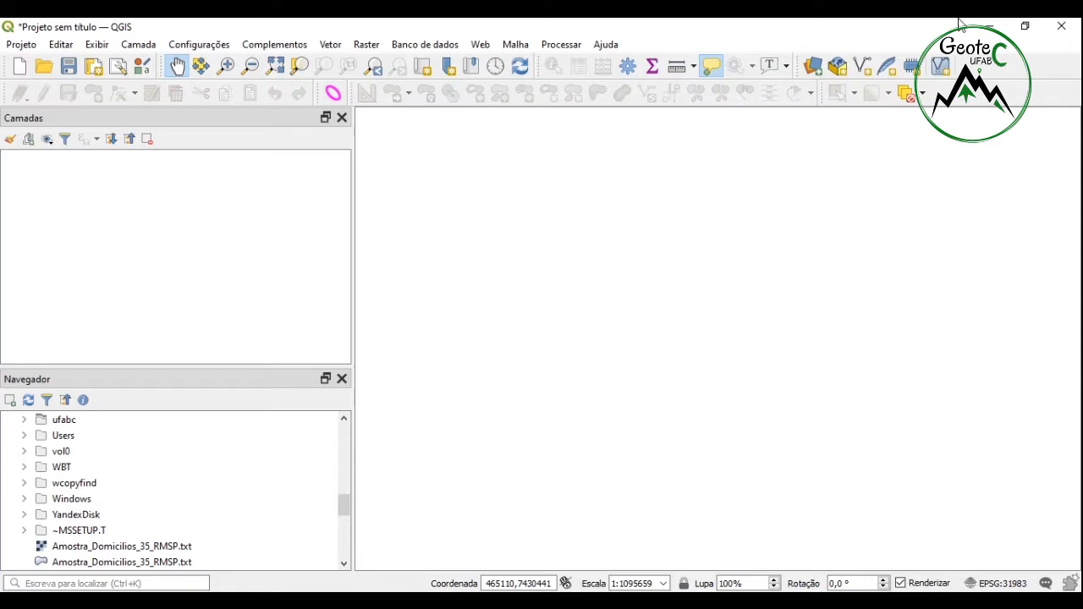
Step: Create a GeoPackage connection to estacoes_queimadas.gpkg in the ufabc folder and connect to it
click(812, 67)
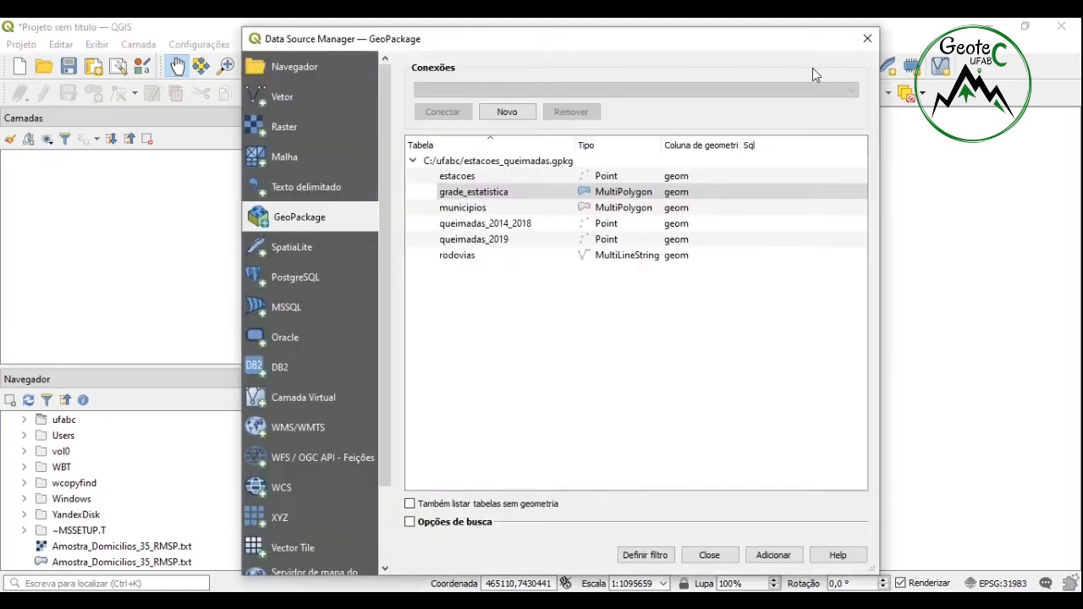
click(512, 114)
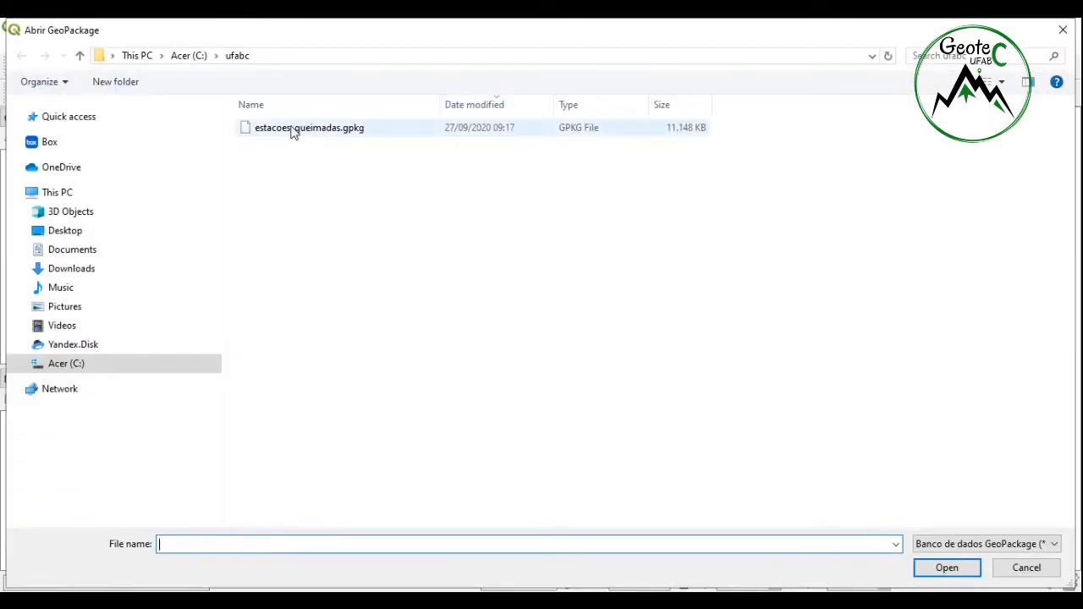
double_click(292, 129)
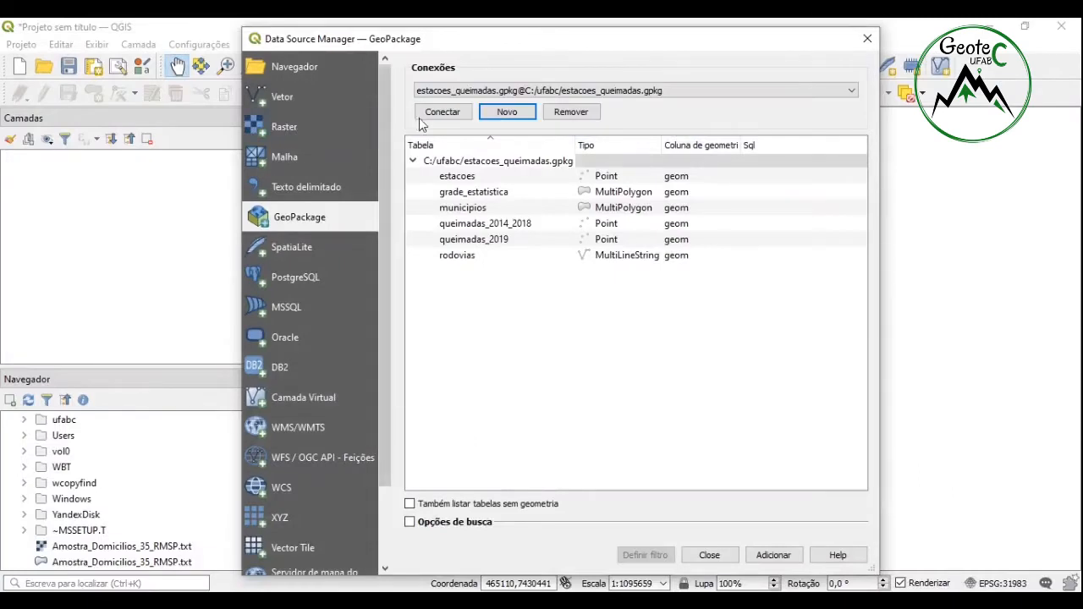
click(443, 114)
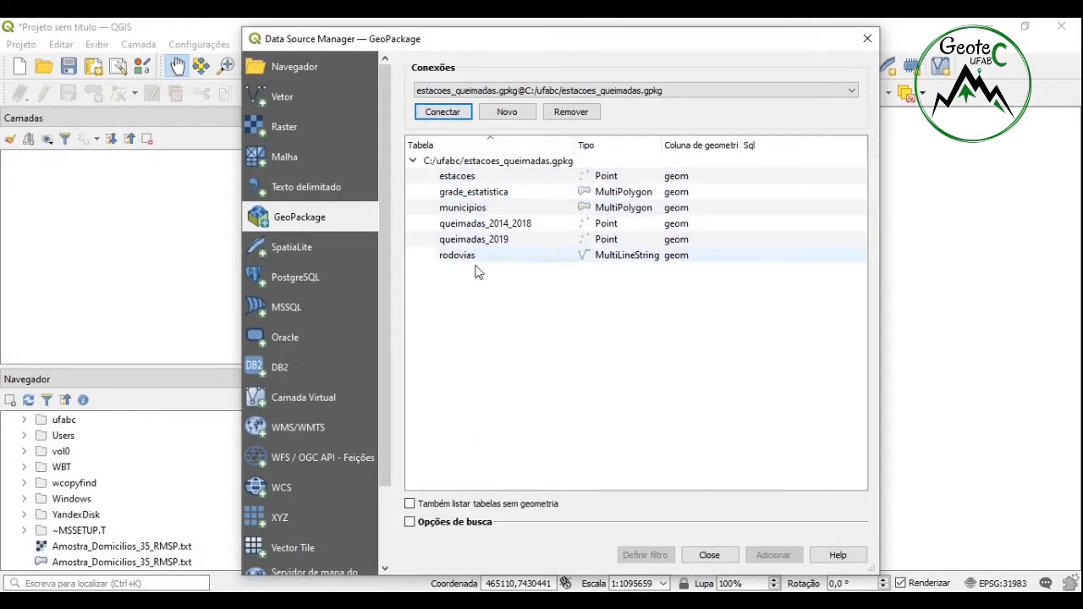
Step: Add the estacoes and municipios layers from the GeoPackage to the project and place municipios below estacoes
click(473, 178)
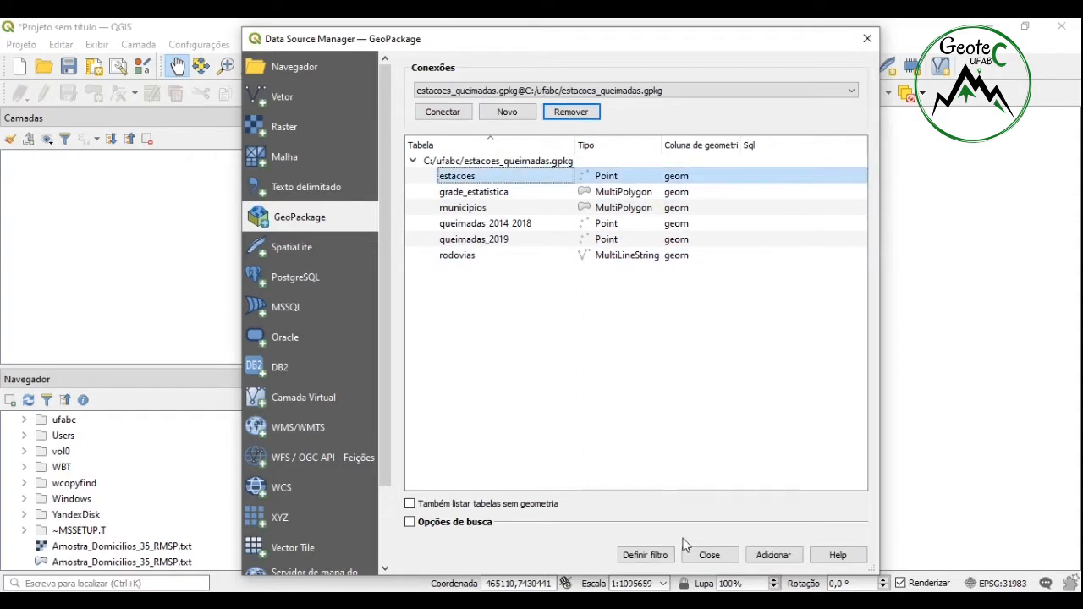
click(773, 555)
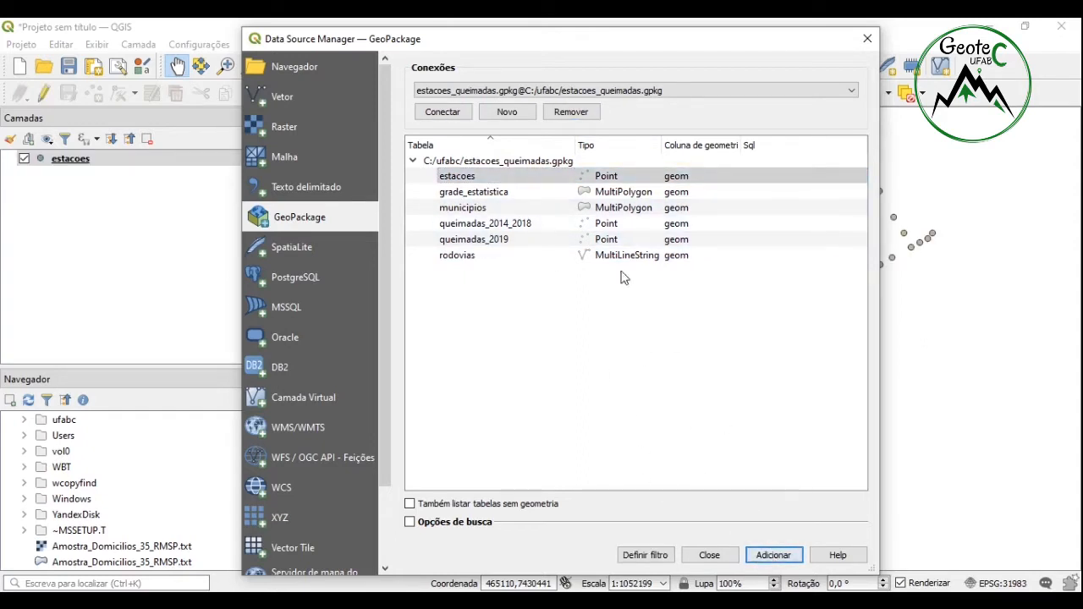
click(467, 208)
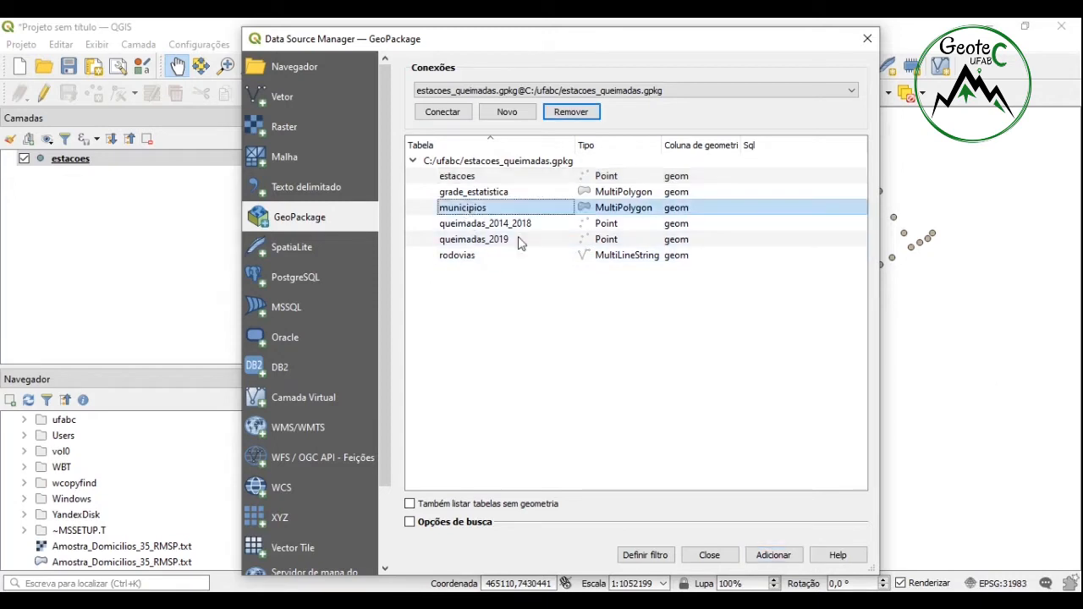
click(785, 562)
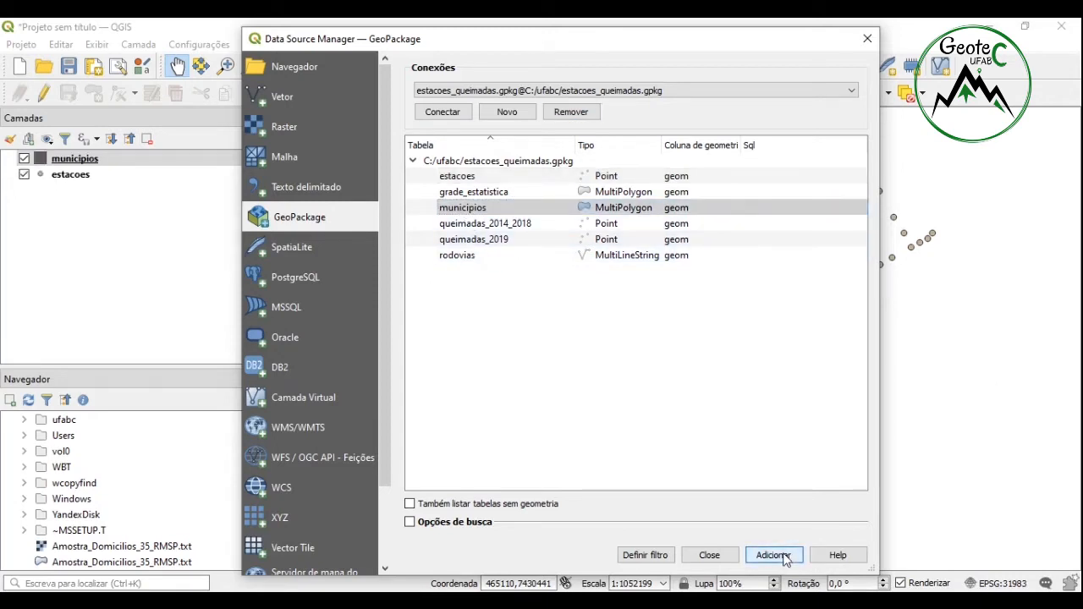
click(711, 556)
click(80, 160)
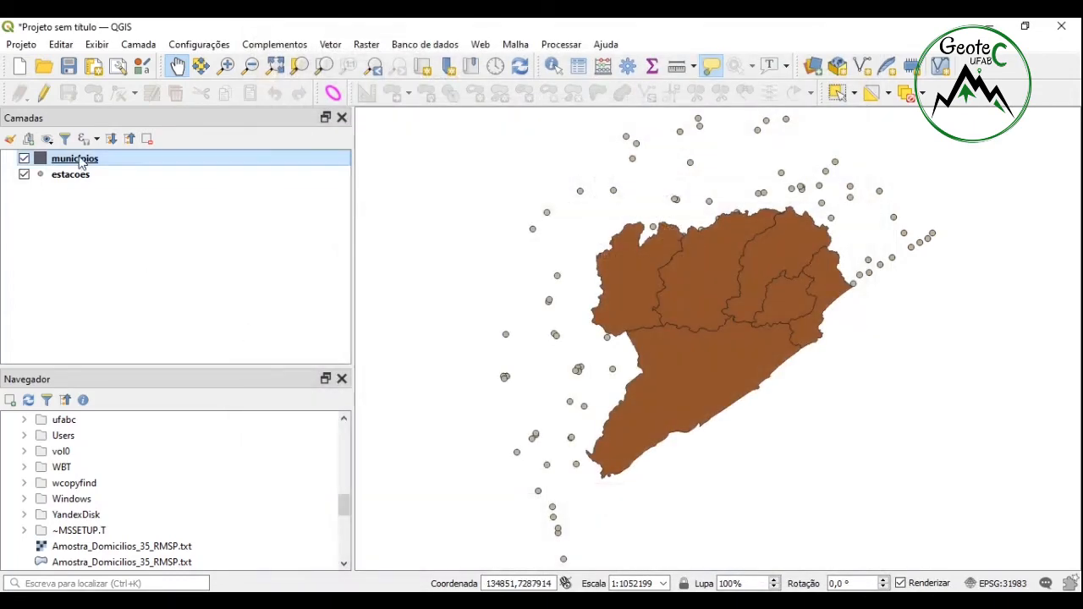
drag(80, 162, 79, 186)
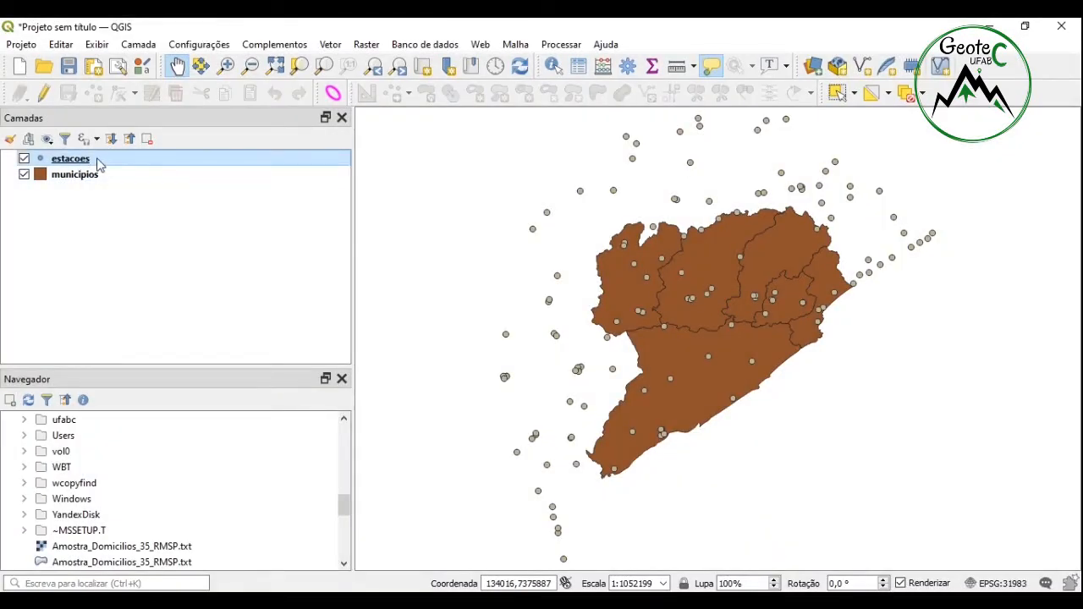
Step: Examine the attribute table of the estacoes layer, including its temperatura and chuva columns
mouse_move(98, 164)
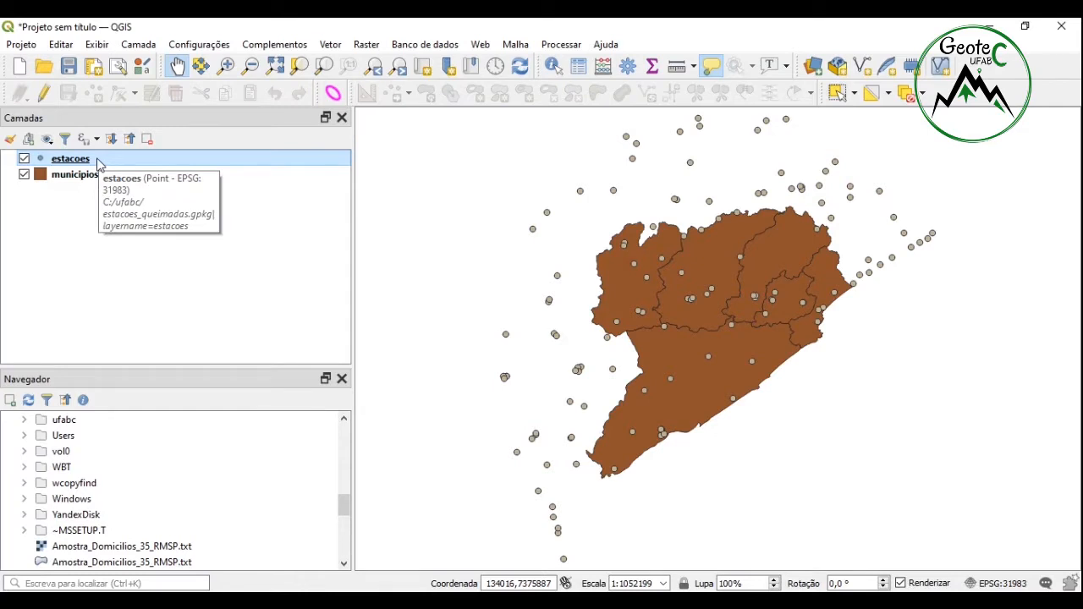
right_click(98, 161)
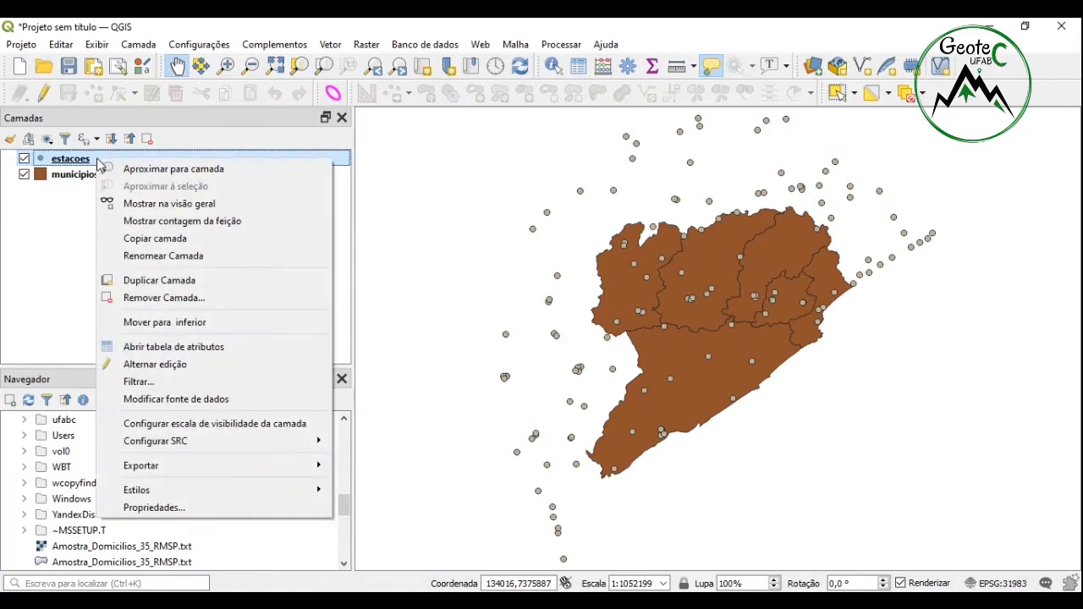
click(240, 348)
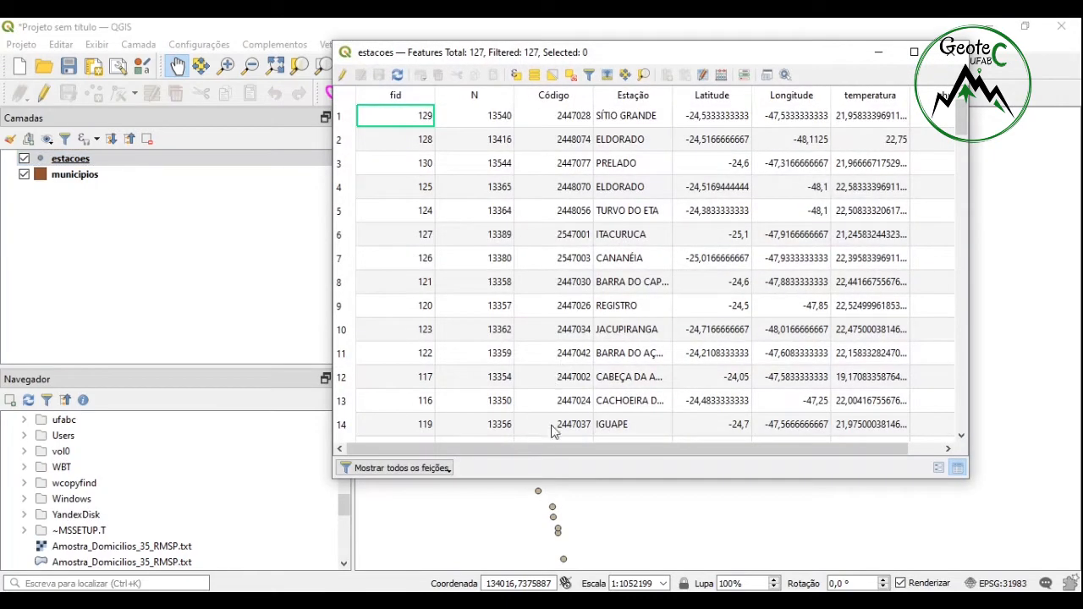
drag(543, 443, 668, 450)
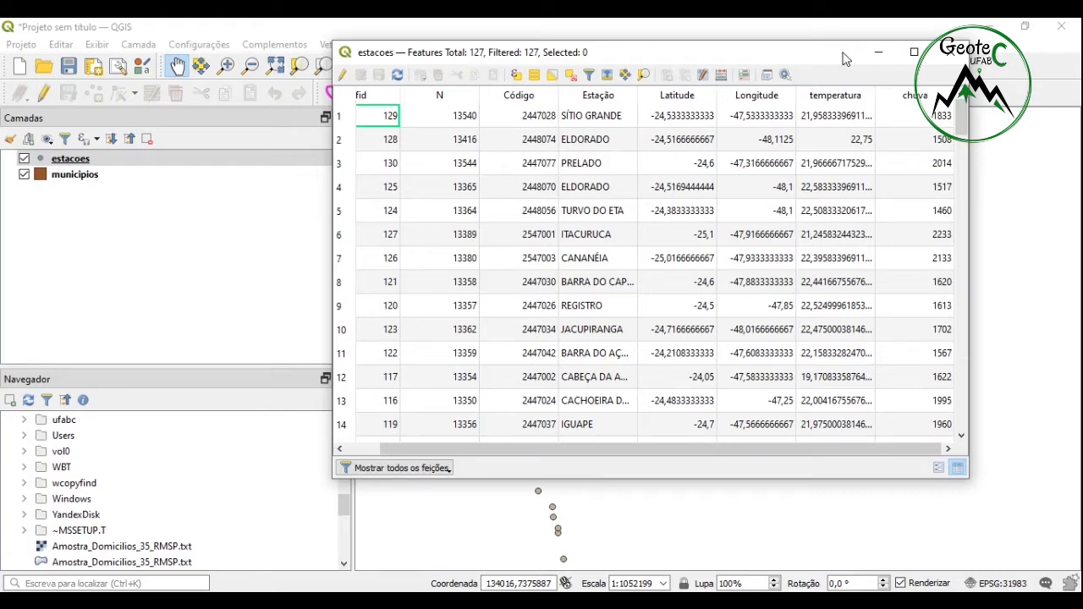
click(951, 52)
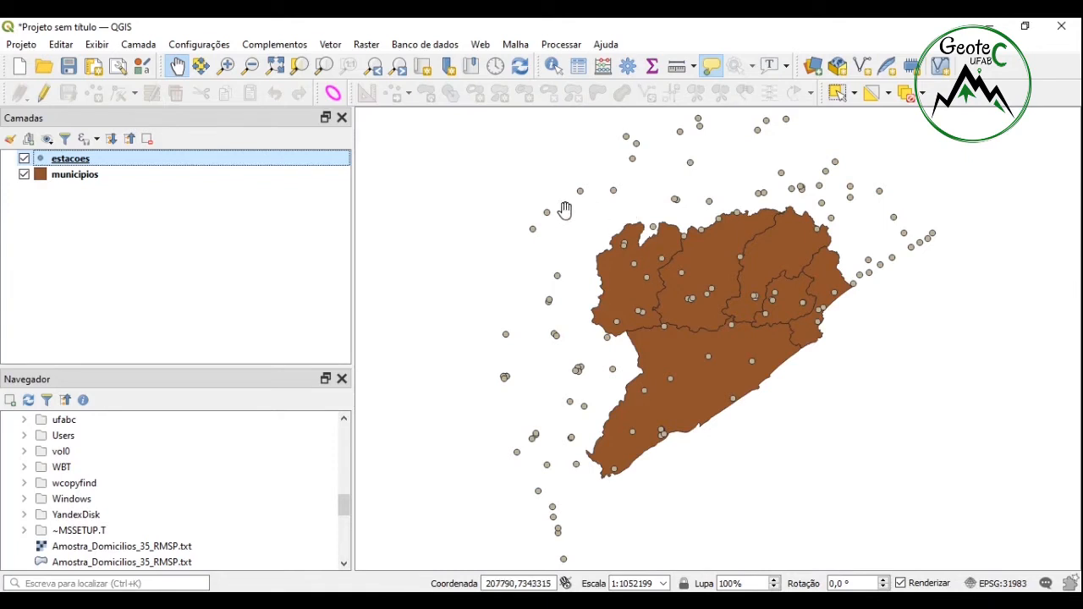
Step: Set up the Voronoi polygons tool on the estacoes layer, with output to a layer named voronoi in estacoes_queimadas.gpkg
click(331, 49)
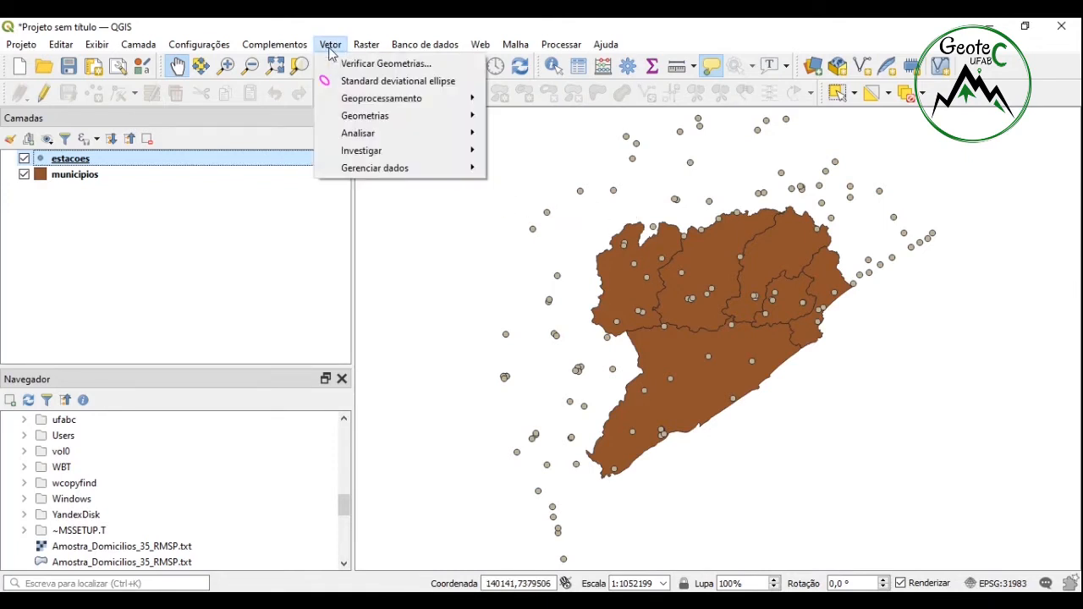
mouse_move(438, 118)
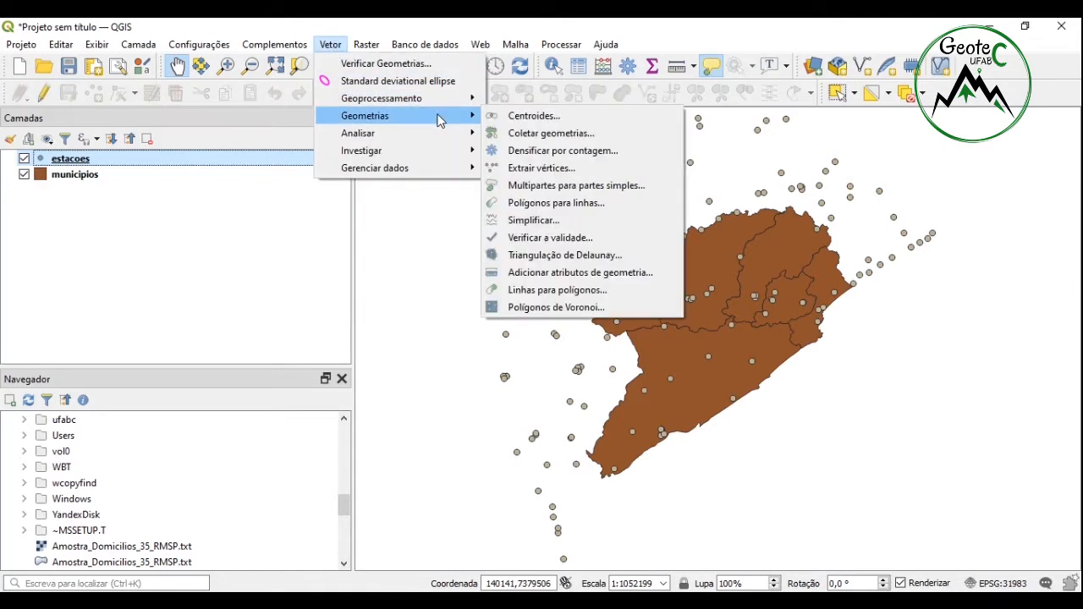
click(635, 313)
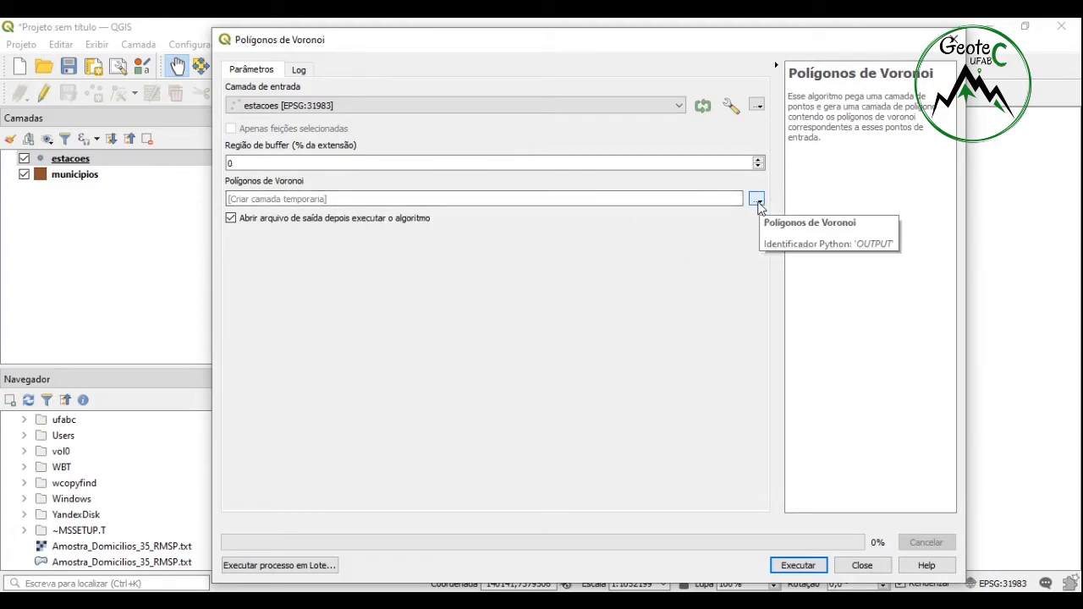
click(756, 200)
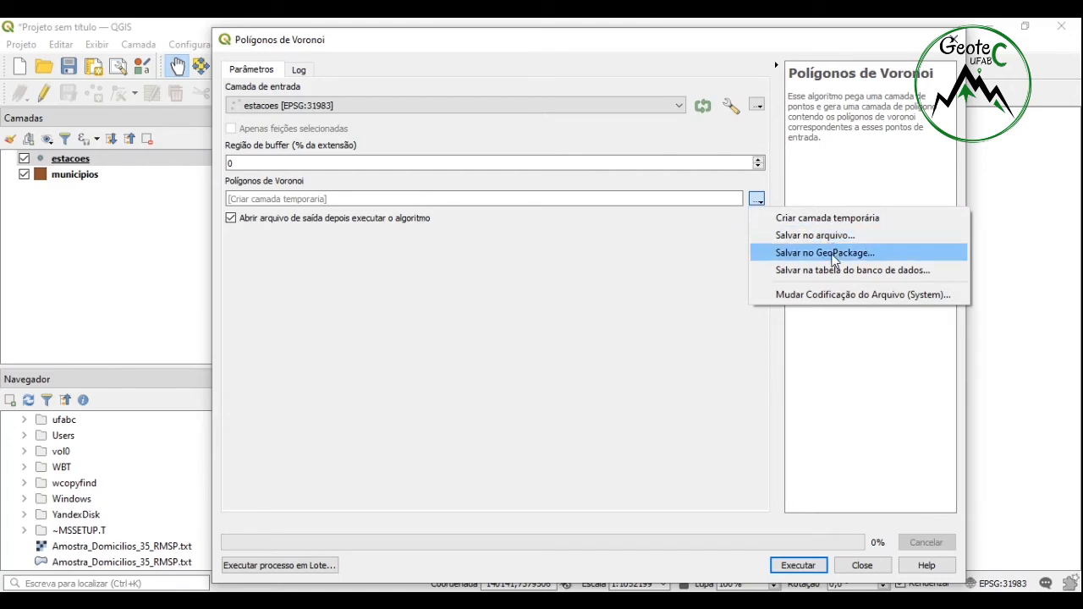
click(833, 256)
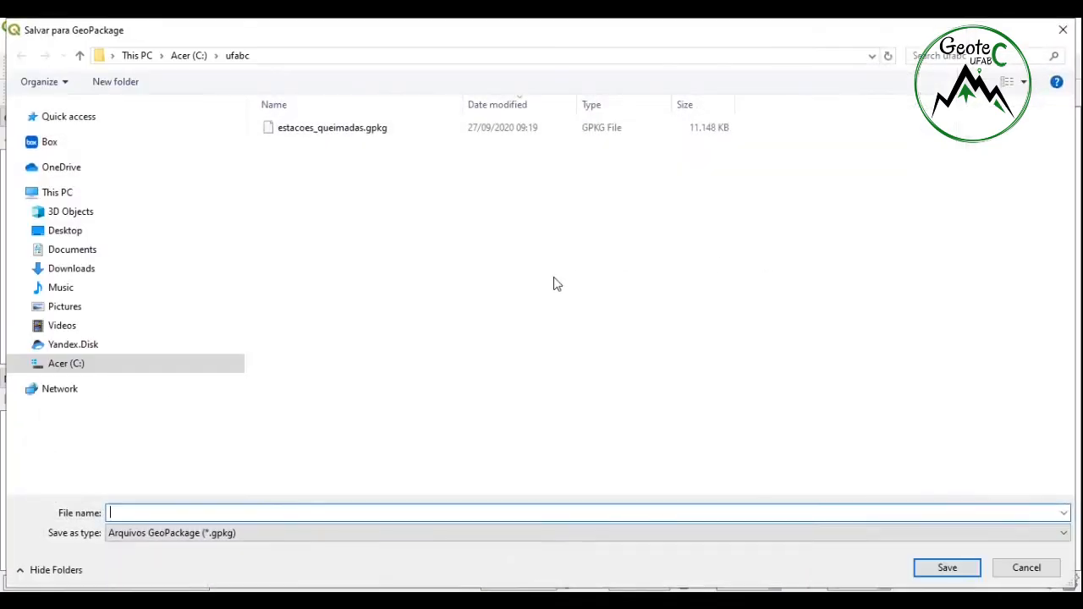
double_click(344, 132)
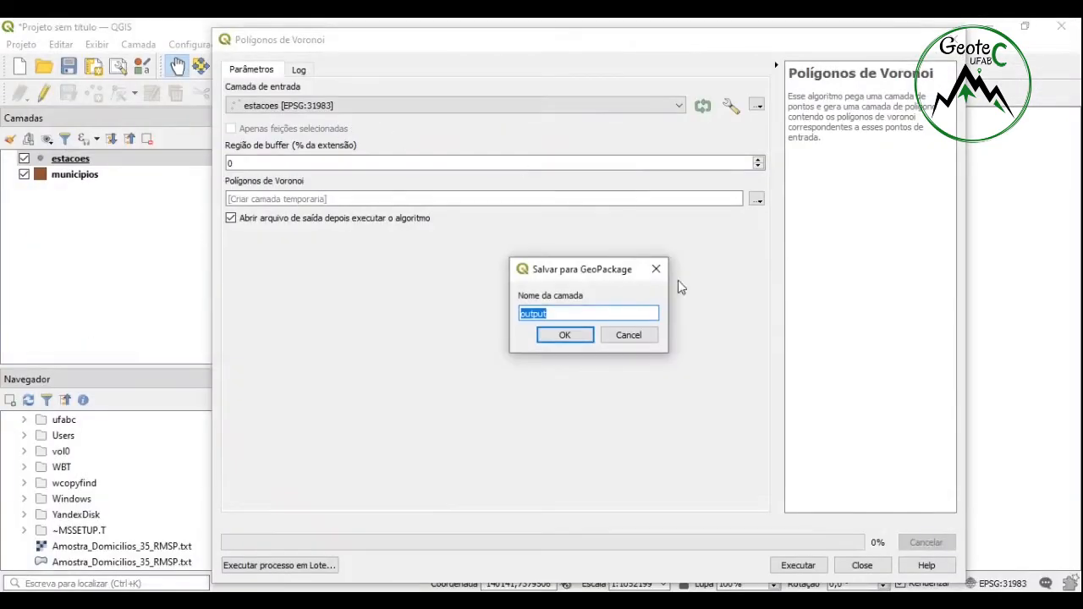
text(voronoi)
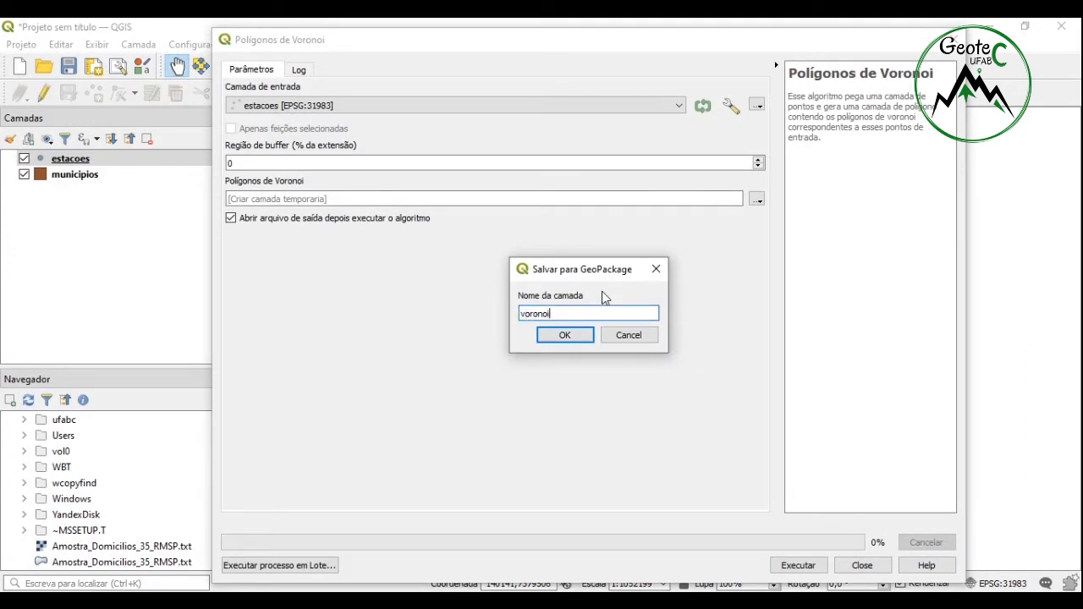
click(580, 337)
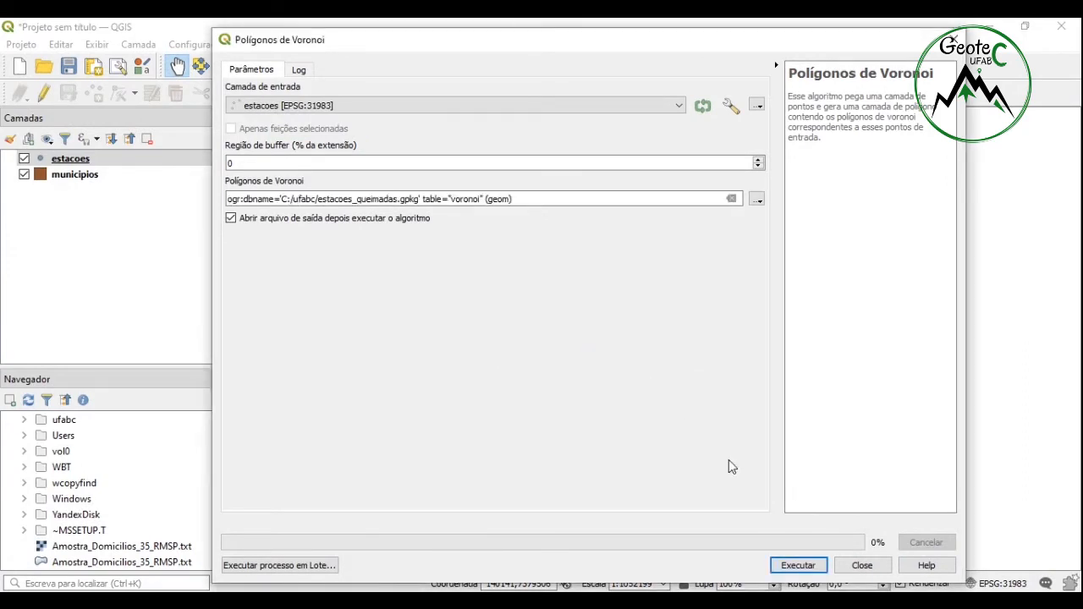
Step: Generate the Voronoi polygons and place the voronoi layer below estacoes
click(799, 565)
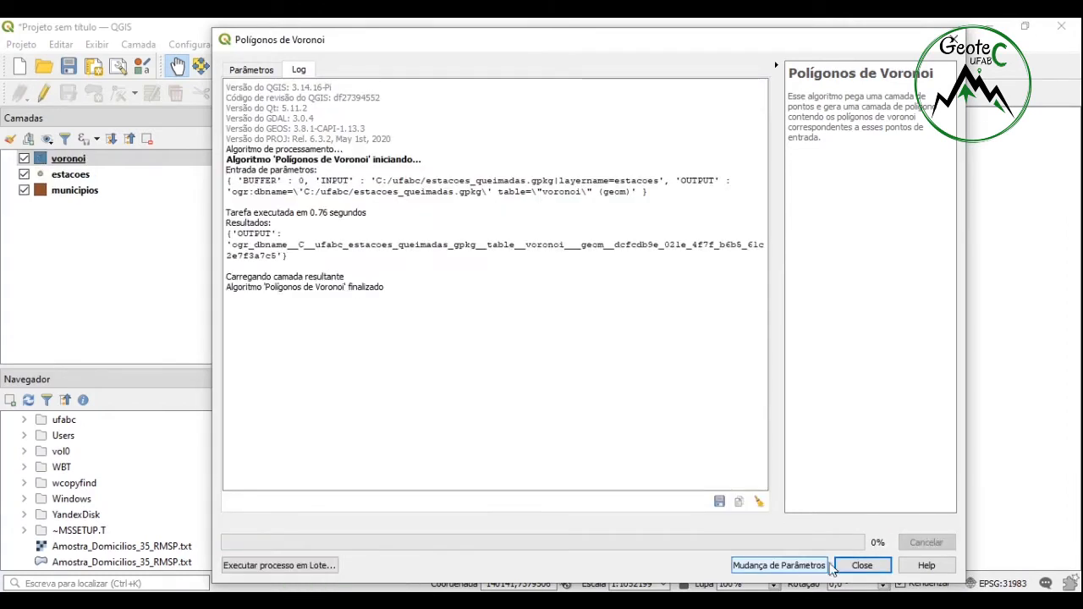
click(862, 566)
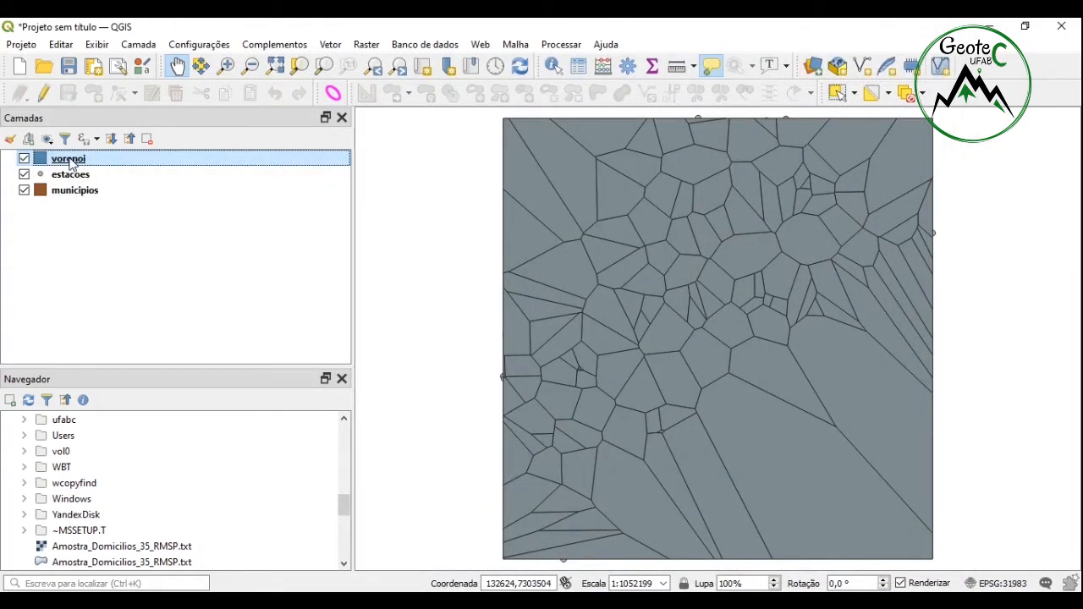
drag(72, 164, 73, 181)
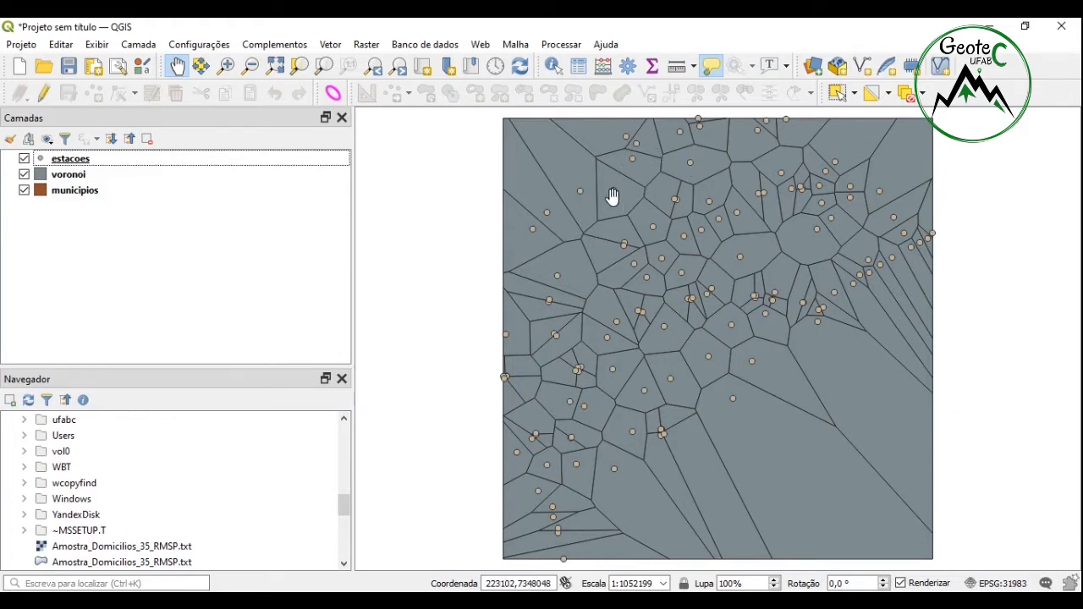
Step: Examine the attribute table of the voronoi layer across to the chuva column
click(113, 177)
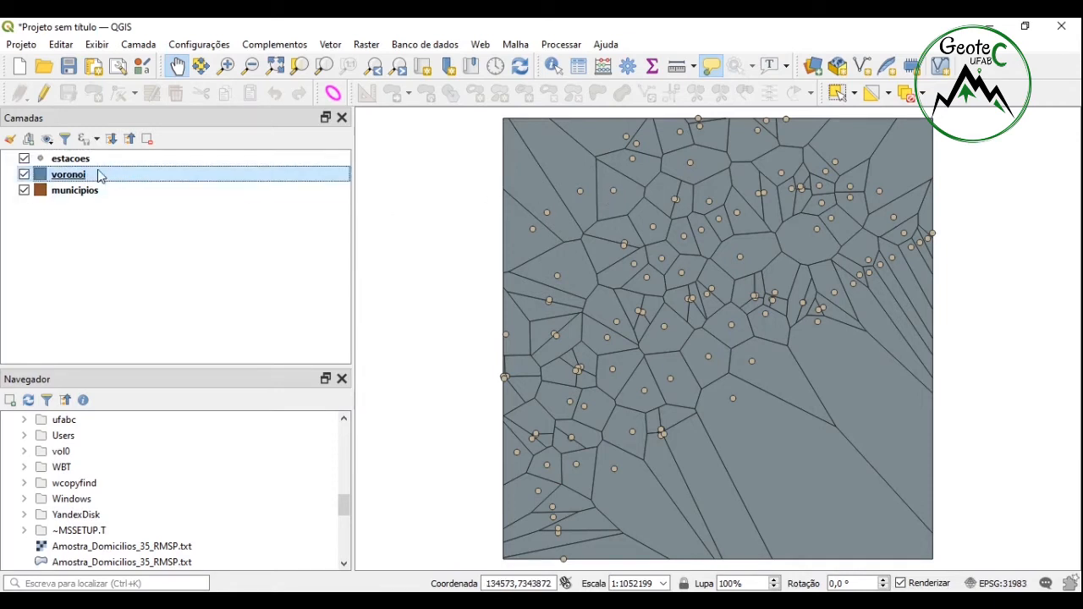
right_click(99, 176)
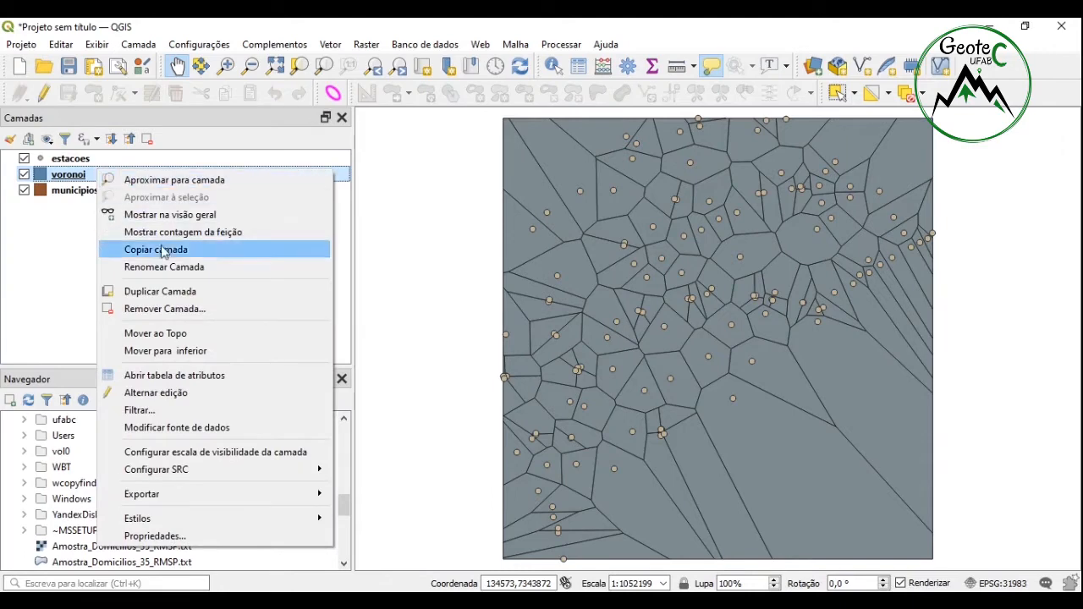
click(194, 383)
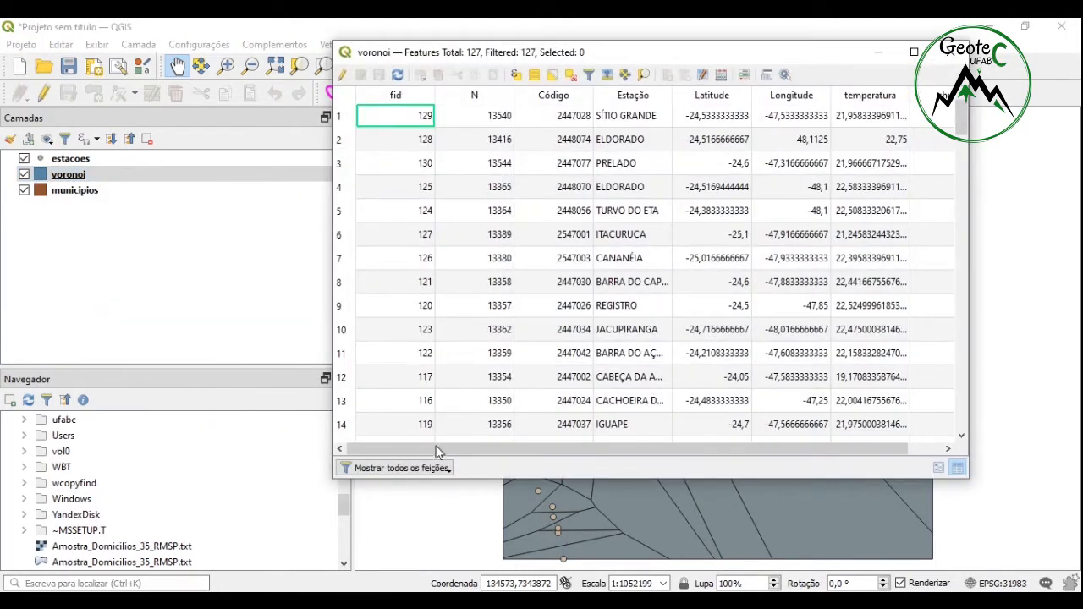
drag(444, 455, 507, 459)
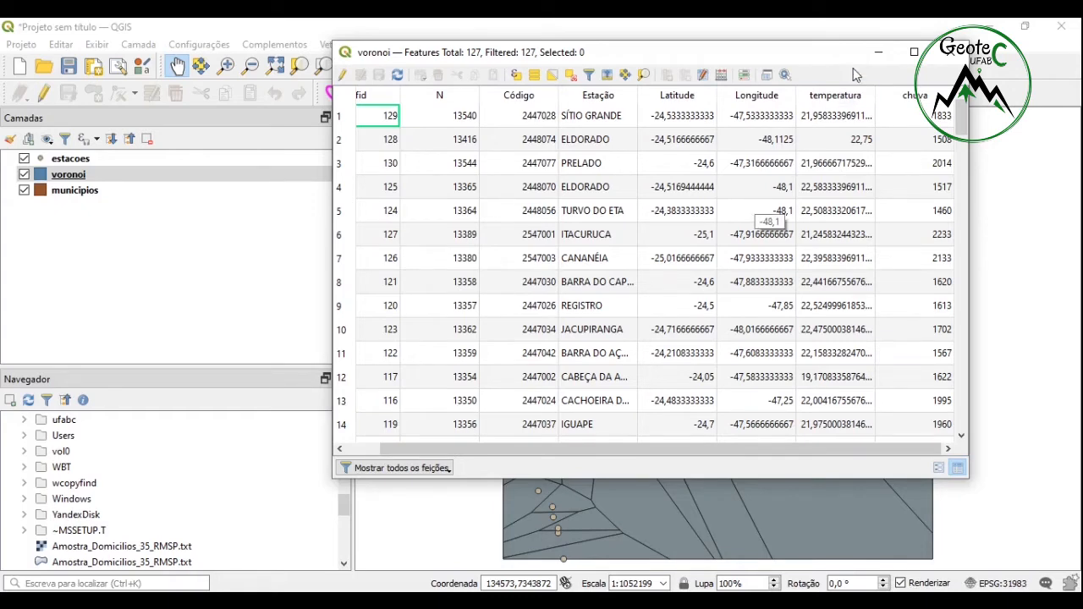
click(948, 52)
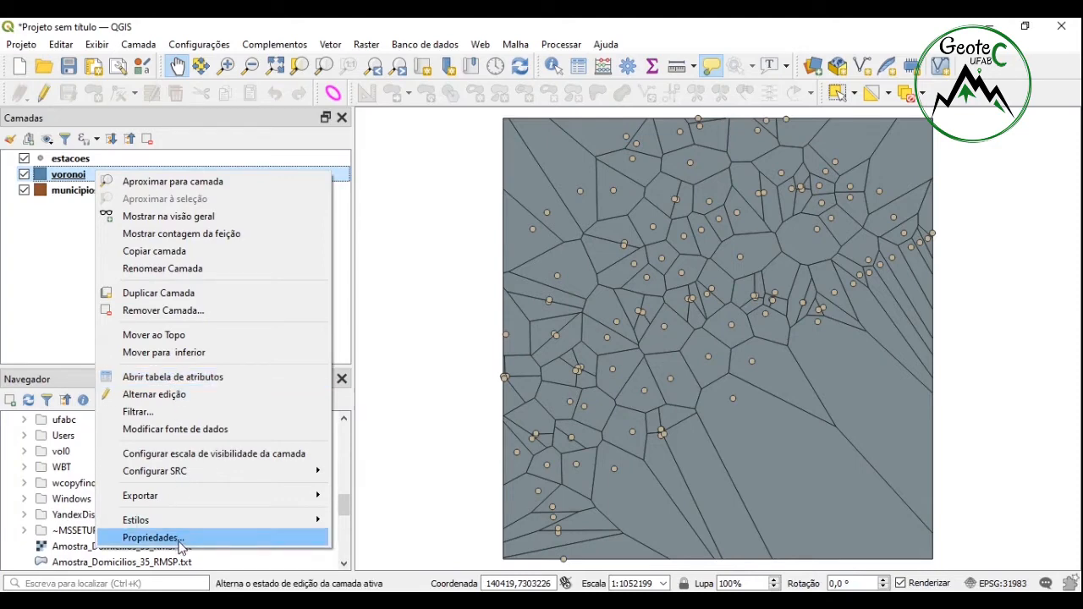
Step: Set the voronoi layer's symbology to Graduado with chuva as the value field
click(152, 538)
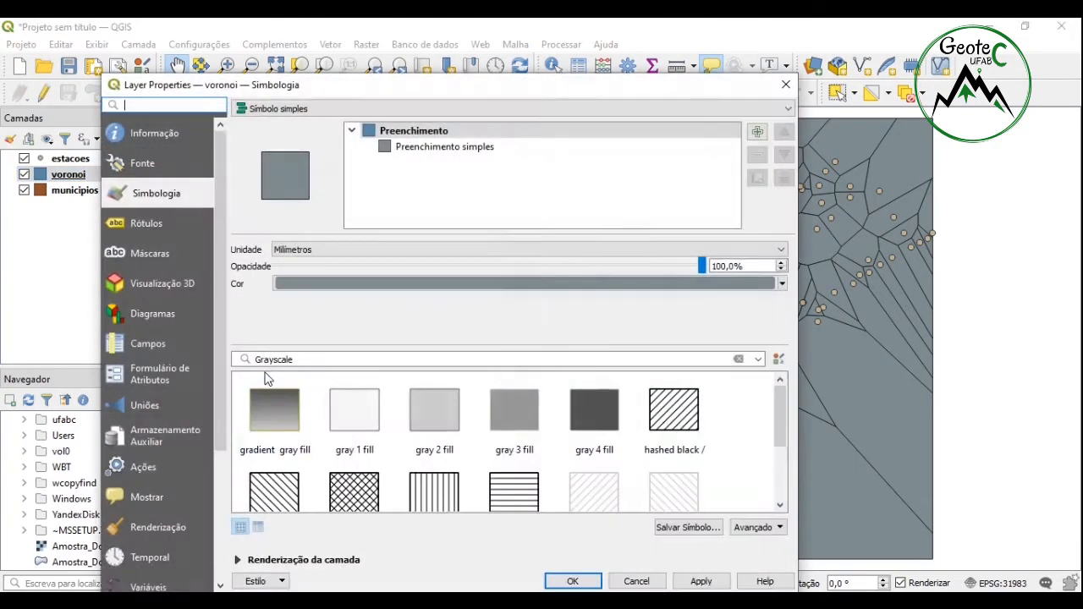
click(372, 108)
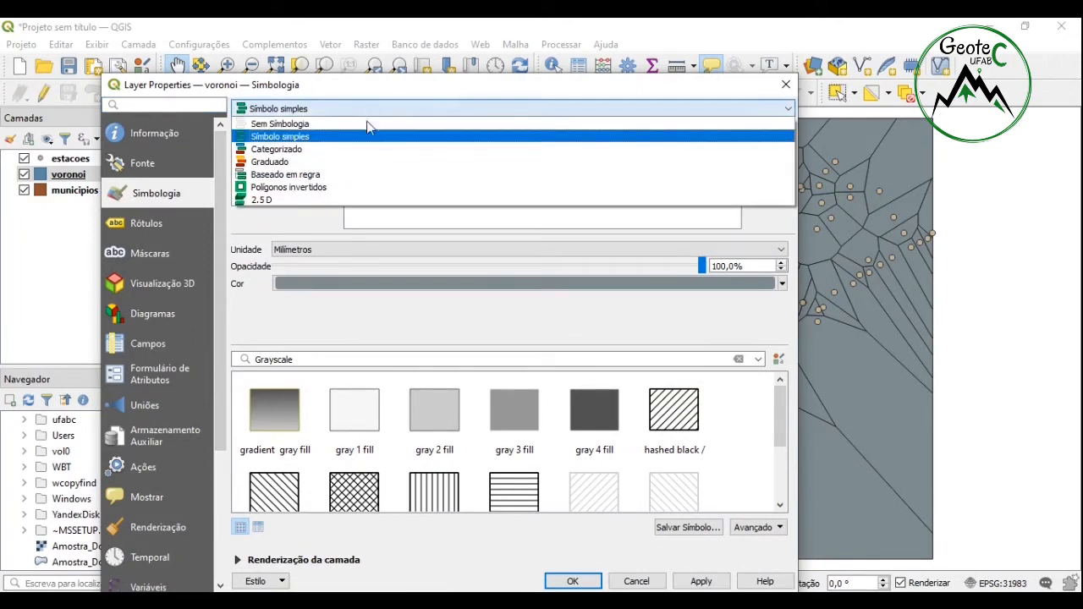
click(323, 163)
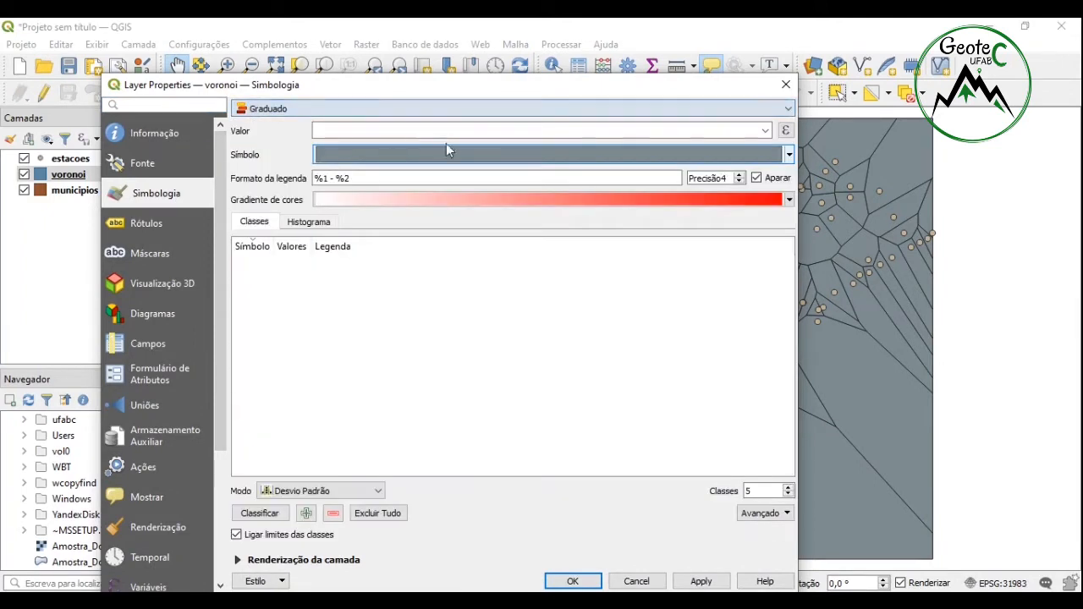
click(766, 130)
click(456, 222)
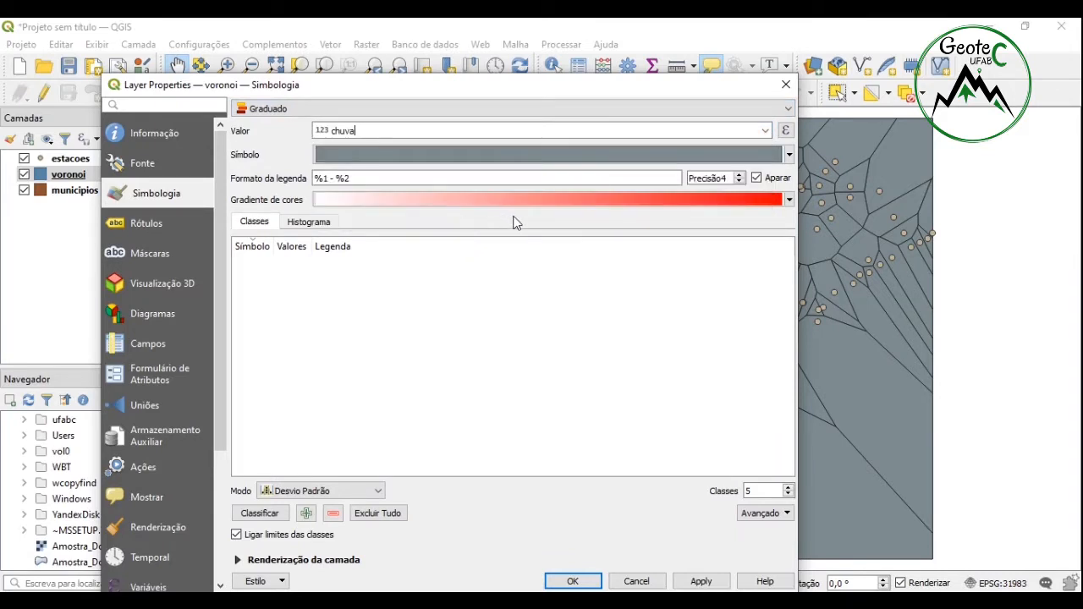
Step: Classify the voronoi layer by Intervalo Igual into 5 classes with the Blues colour ramp and apply the style
click(788, 200)
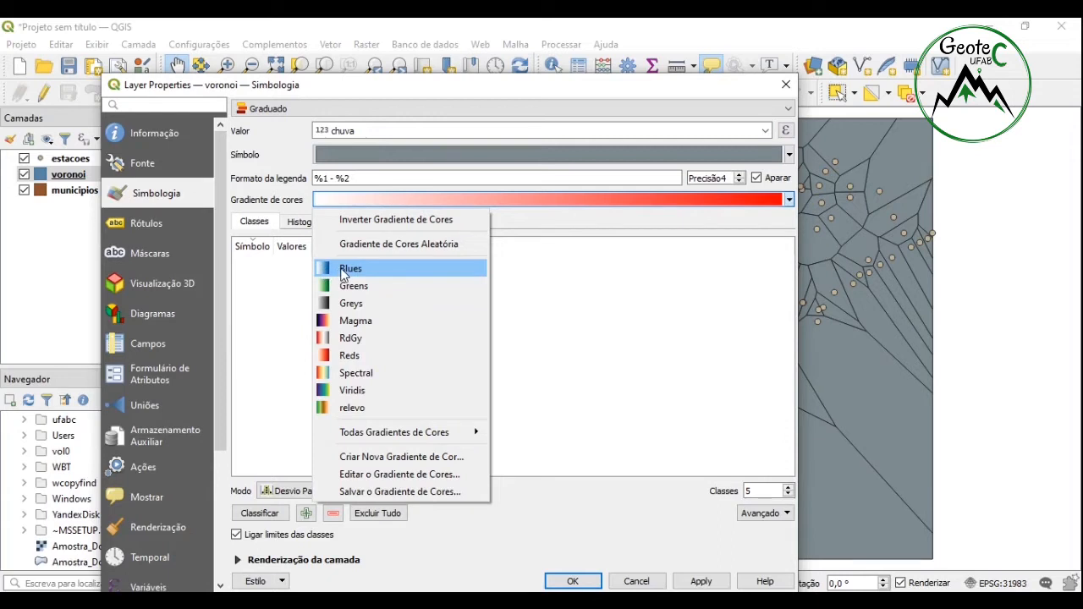
click(334, 269)
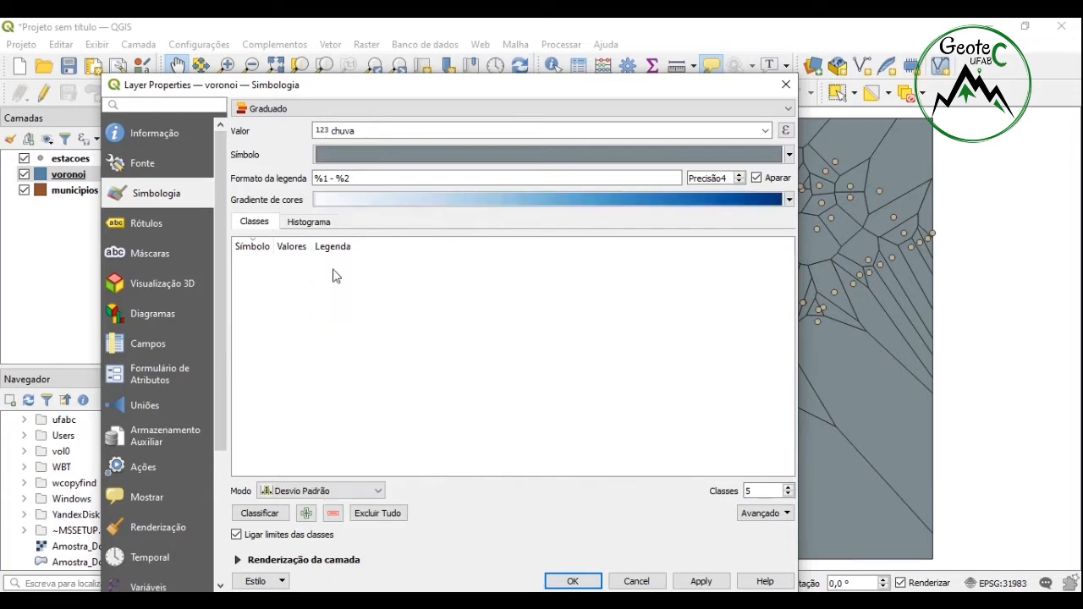
click(288, 493)
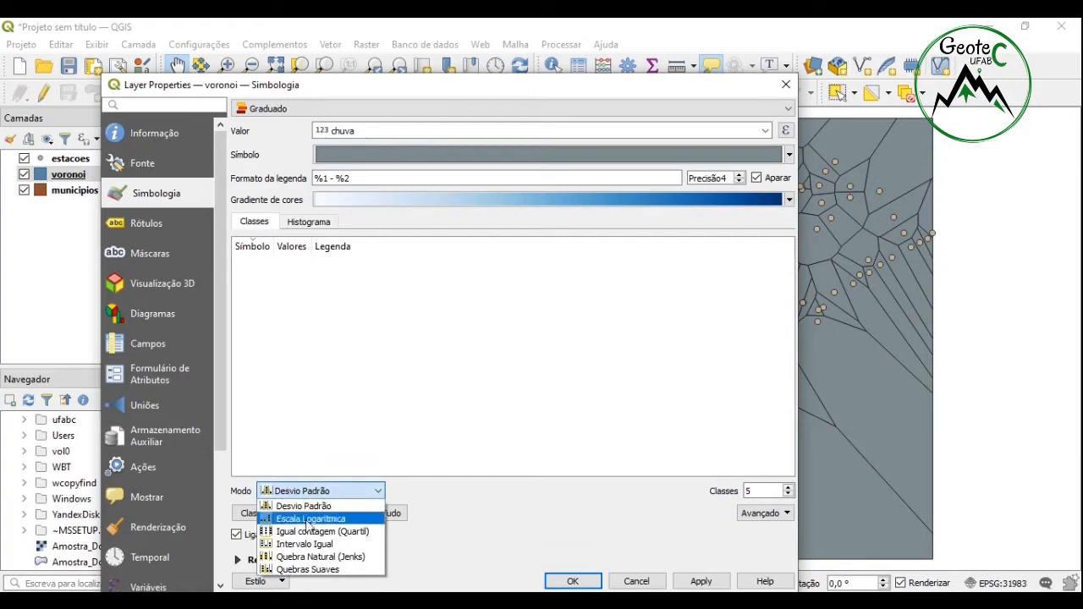
click(318, 544)
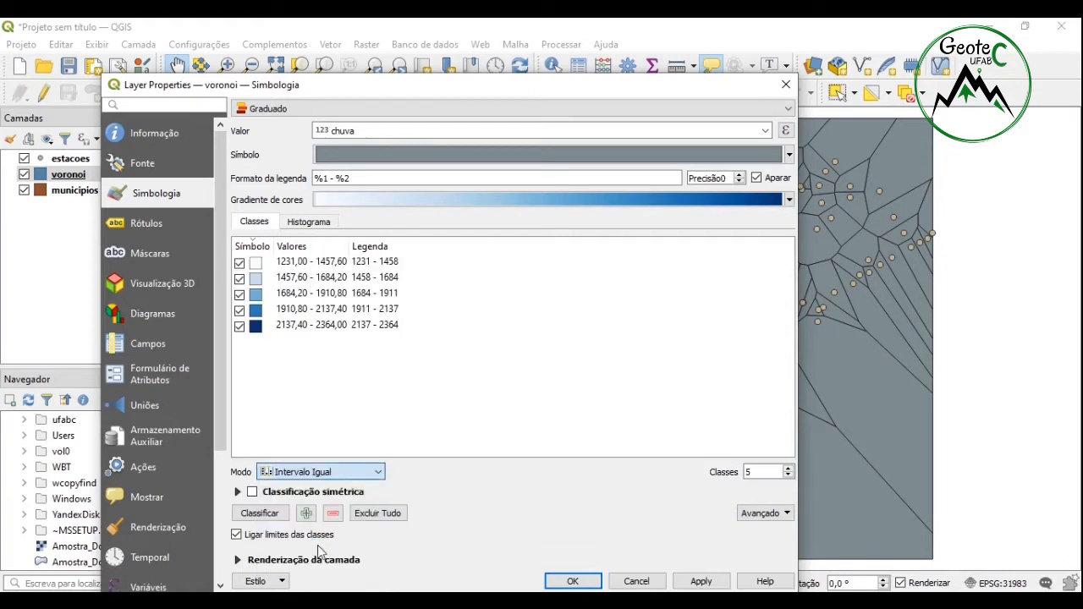
click(264, 518)
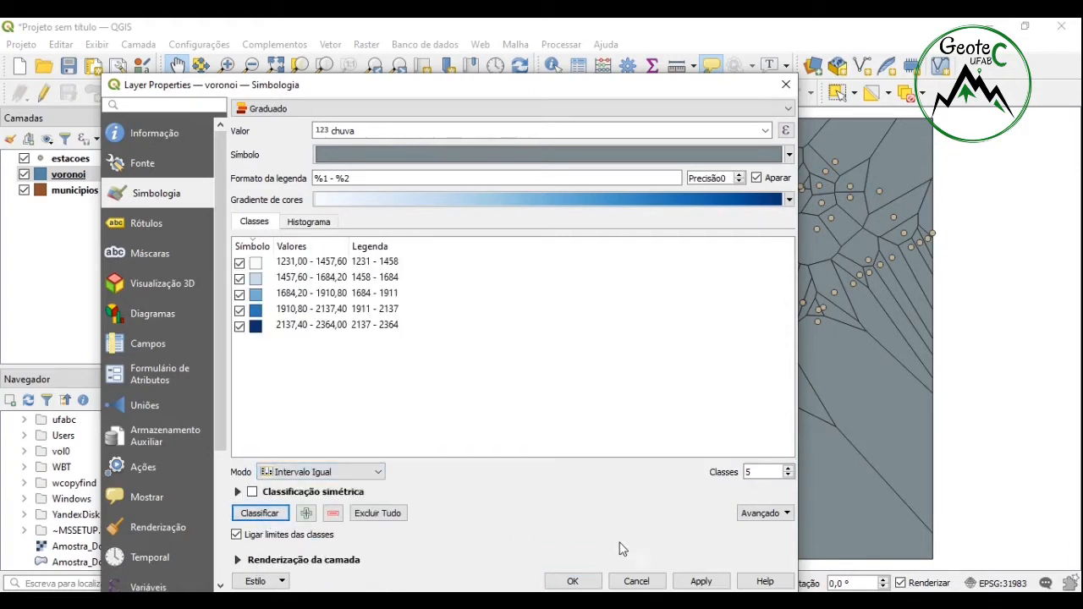
click(702, 582)
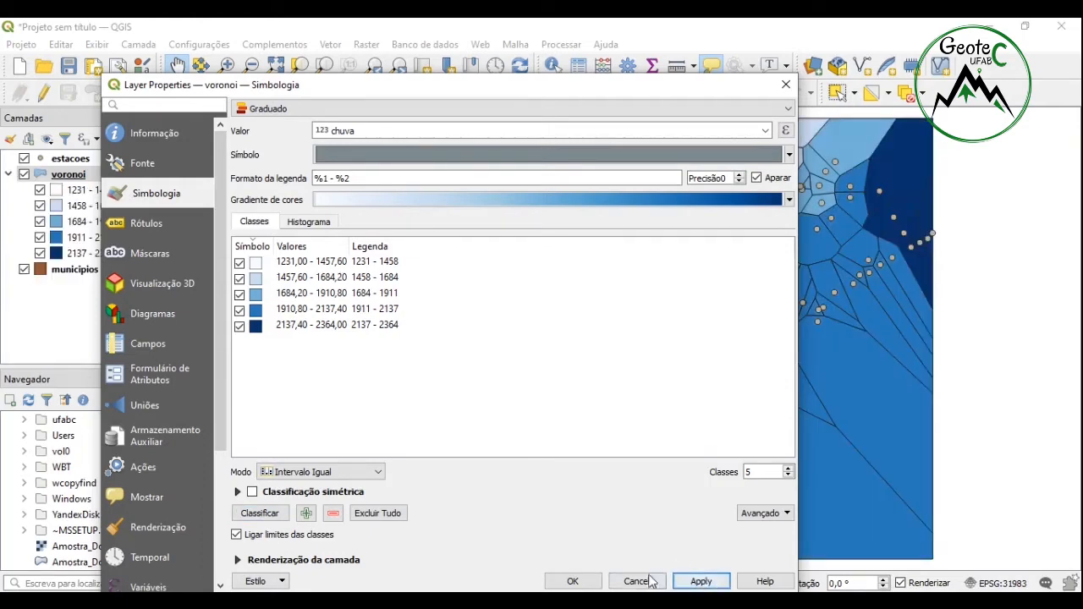
click(573, 582)
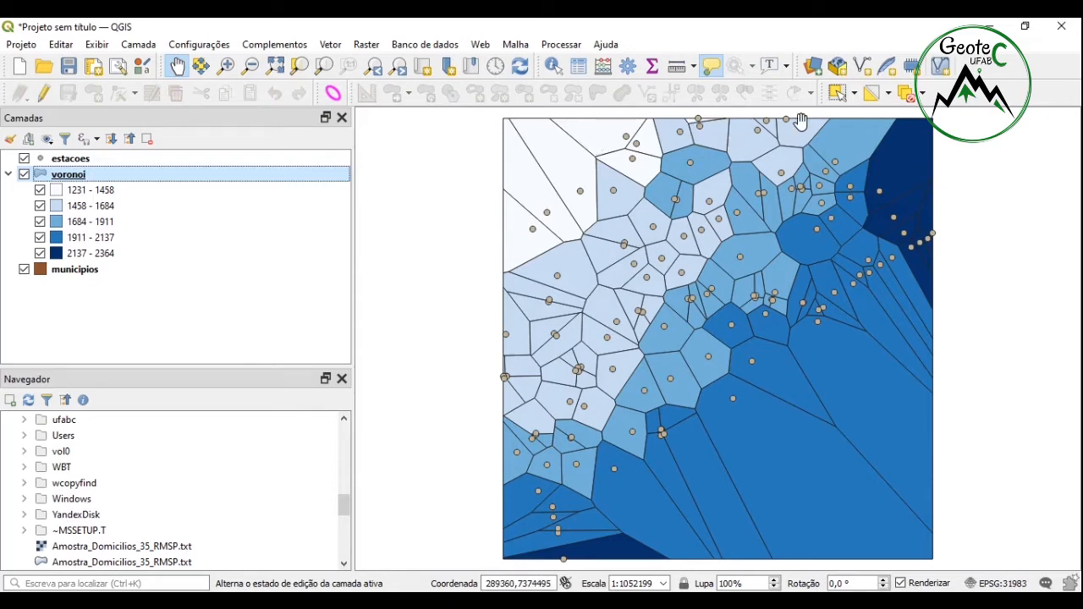
Step: Find the Interpolação TIN tool in the processing toolbox and open it
mouse_move(800, 120)
drag(502, 370, 486, 368)
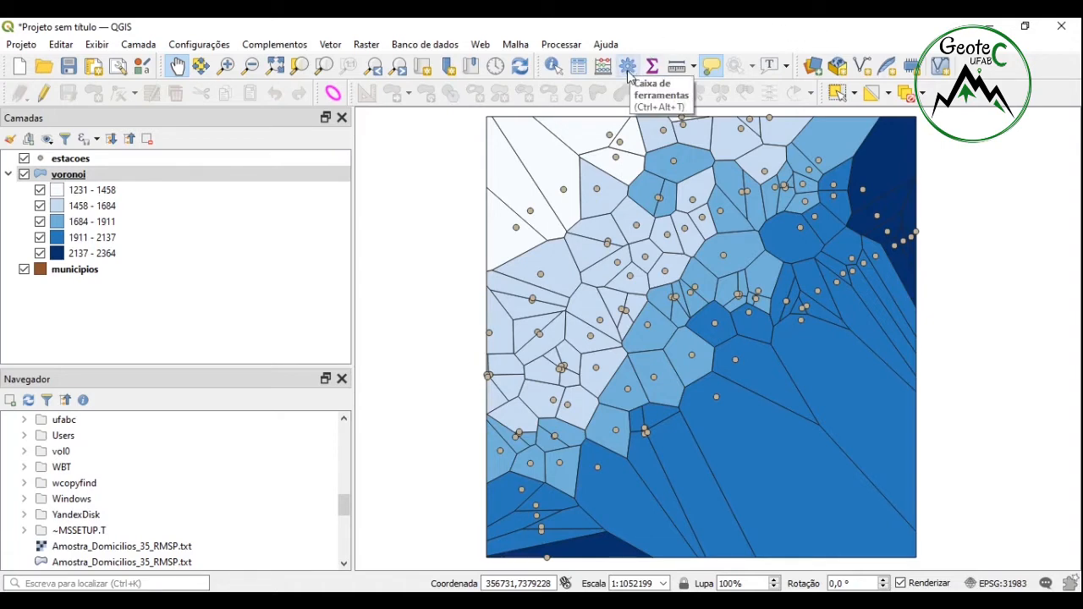
click(561, 44)
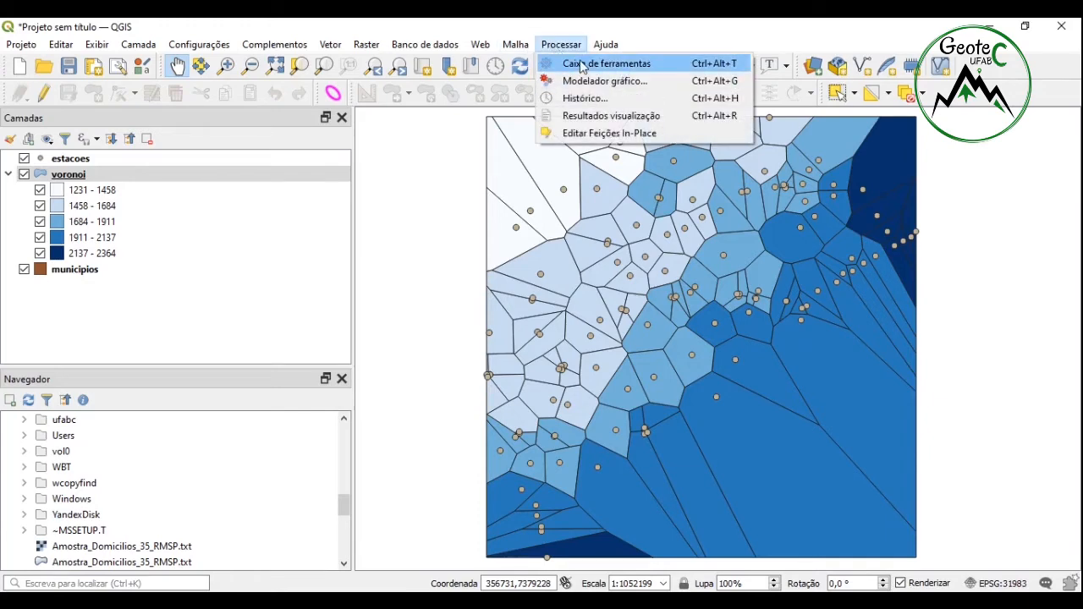
click(580, 64)
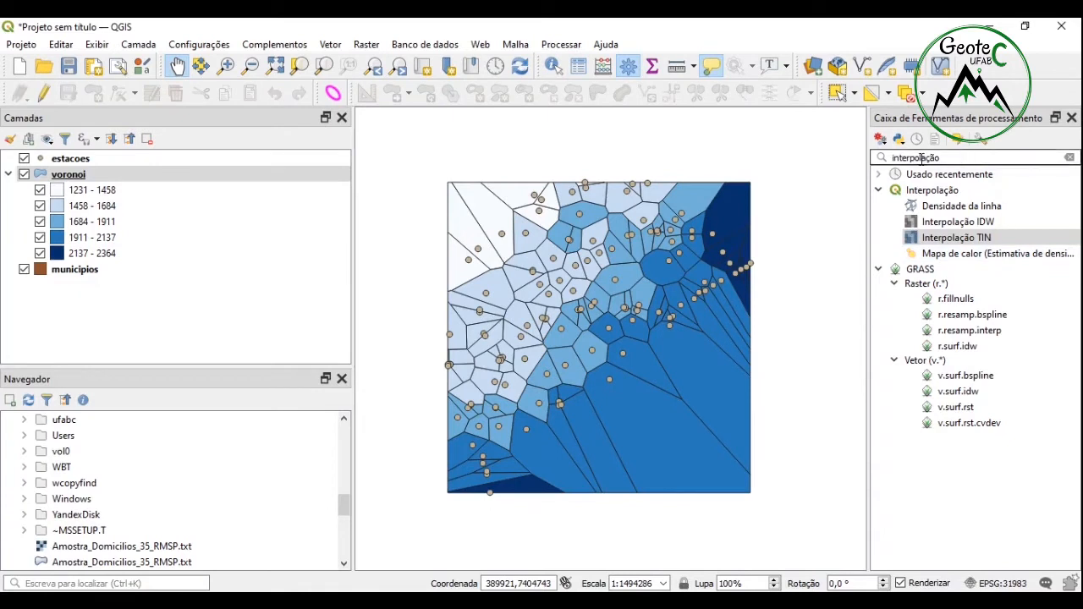
text(tin)
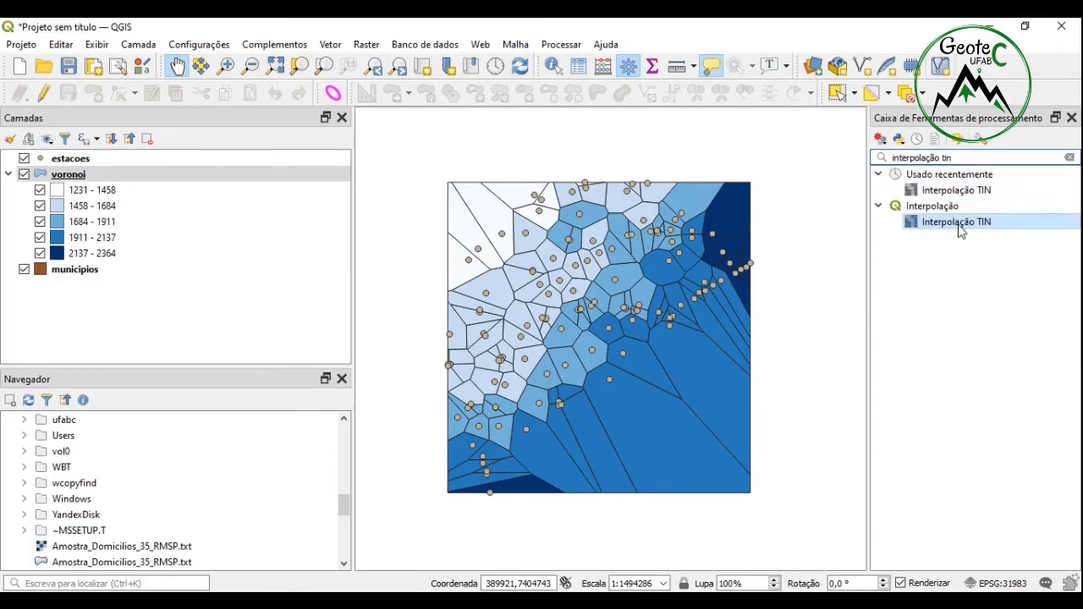
double_click(959, 224)
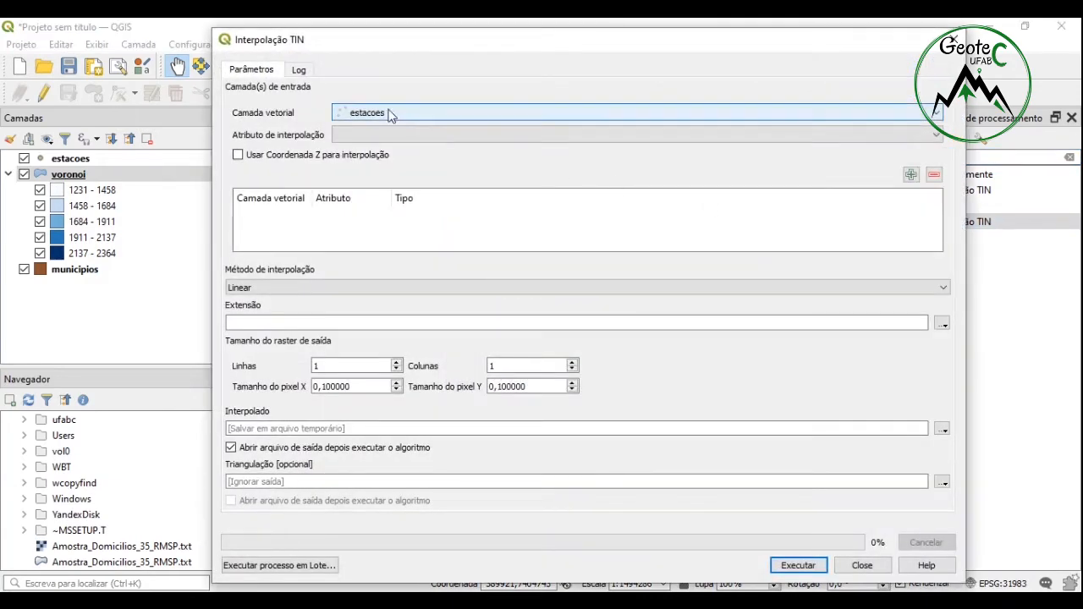
Step: Add the estacoes layer with the chuva attribute as interpolation input, with type Pontos
click(411, 134)
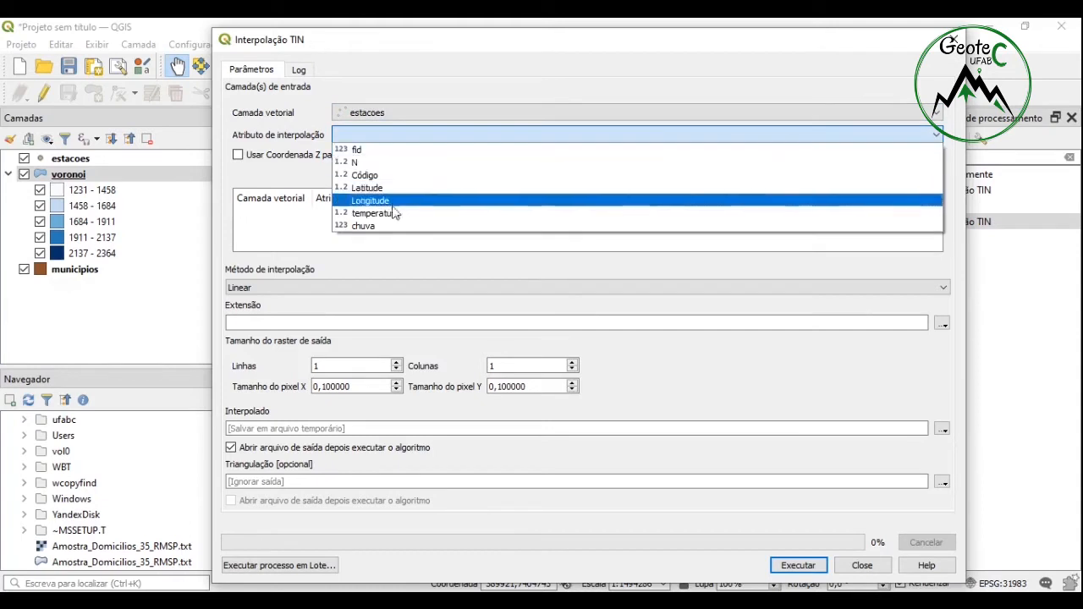
click(386, 227)
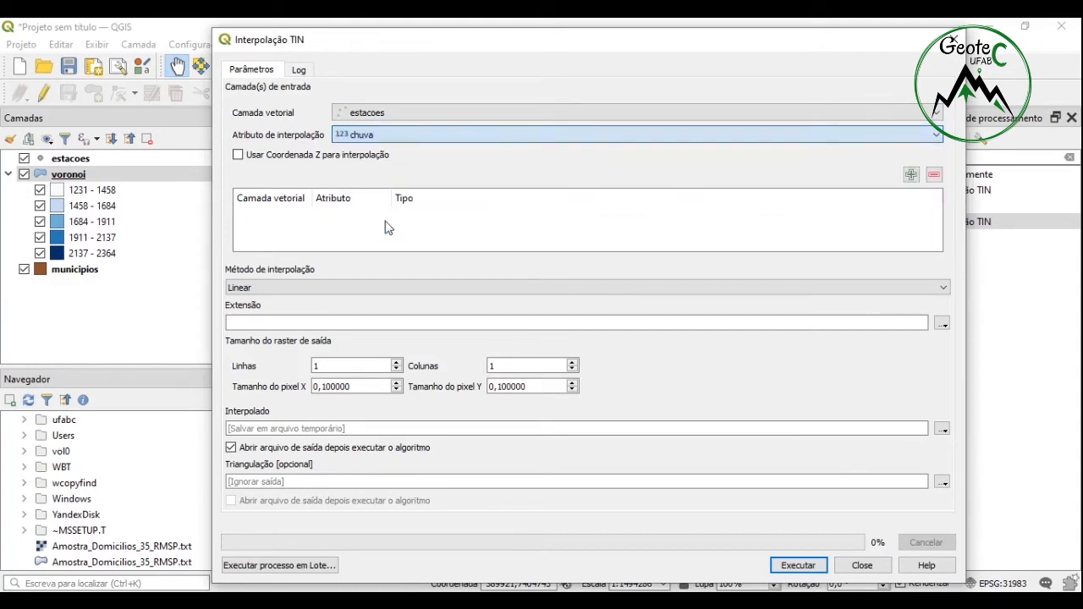
click(911, 175)
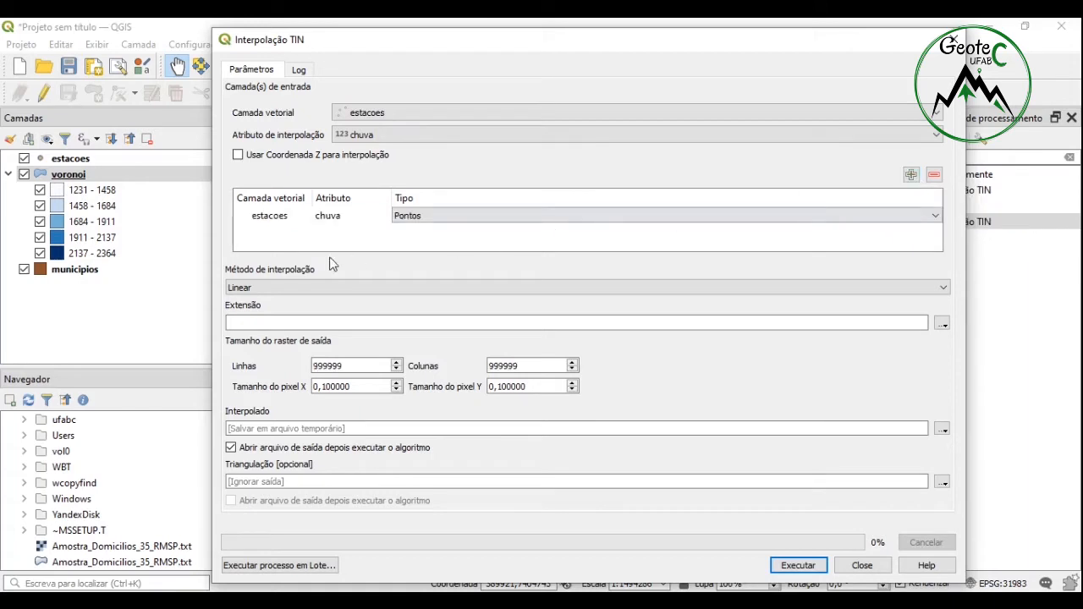
click(423, 218)
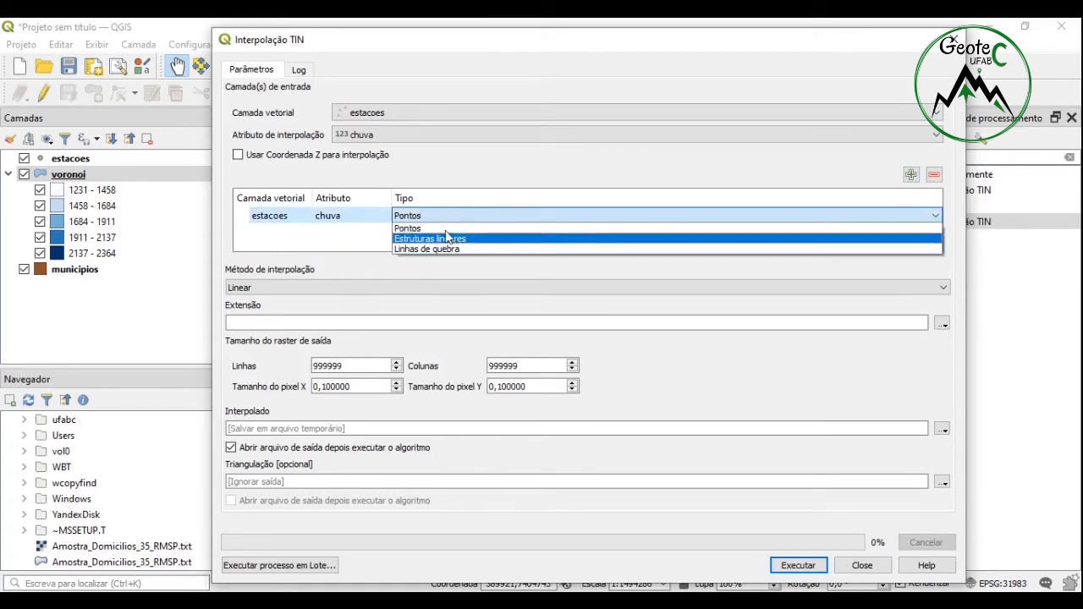
click(430, 231)
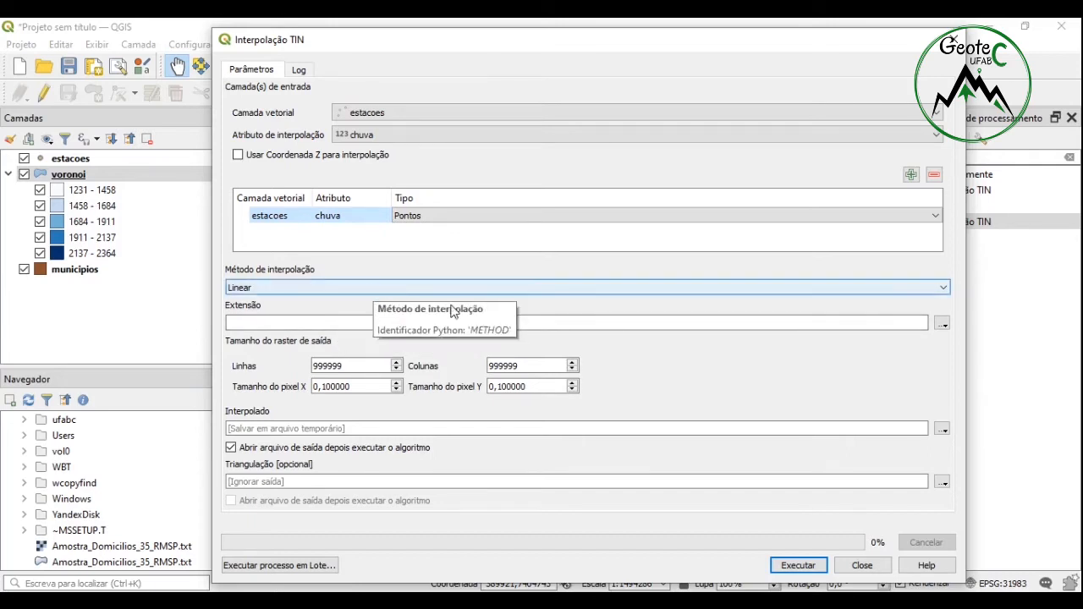
Step: Set the interpolation extent to the map canvas extent and the pixel size to 100
click(941, 323)
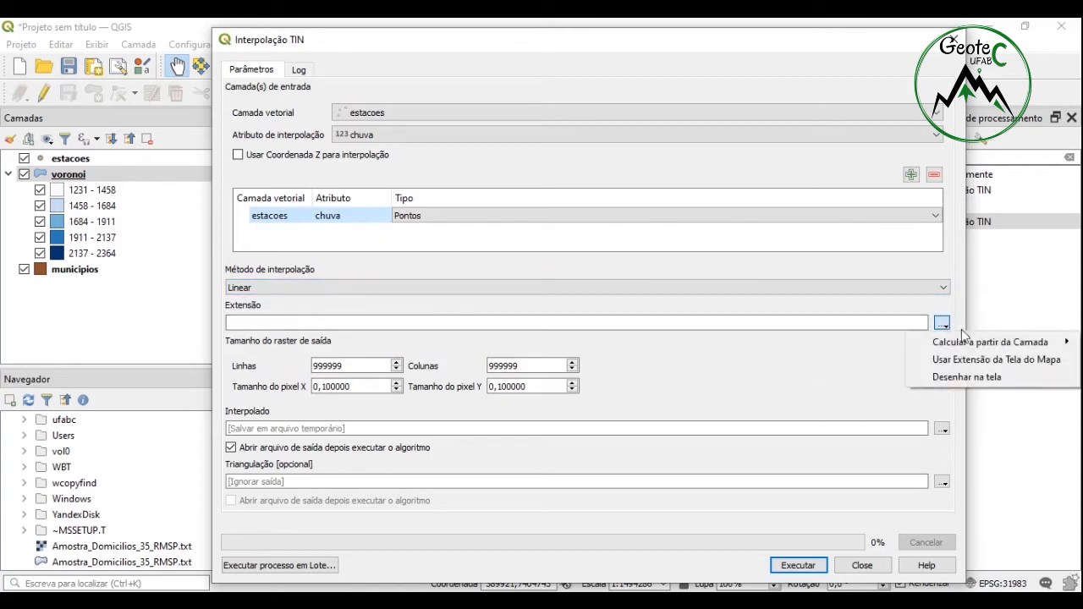
mouse_move(973, 349)
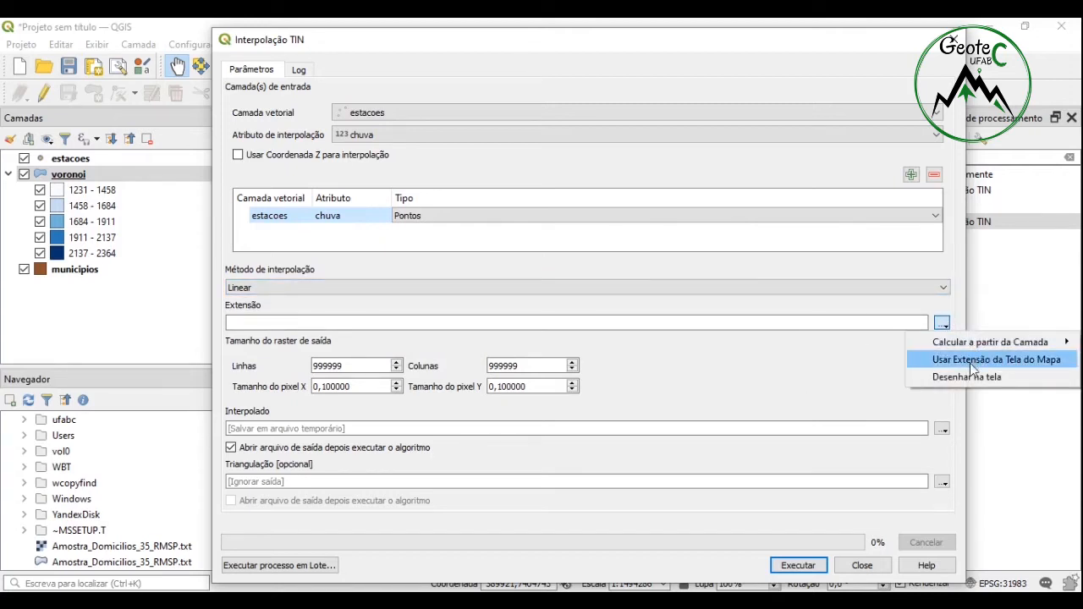
click(970, 363)
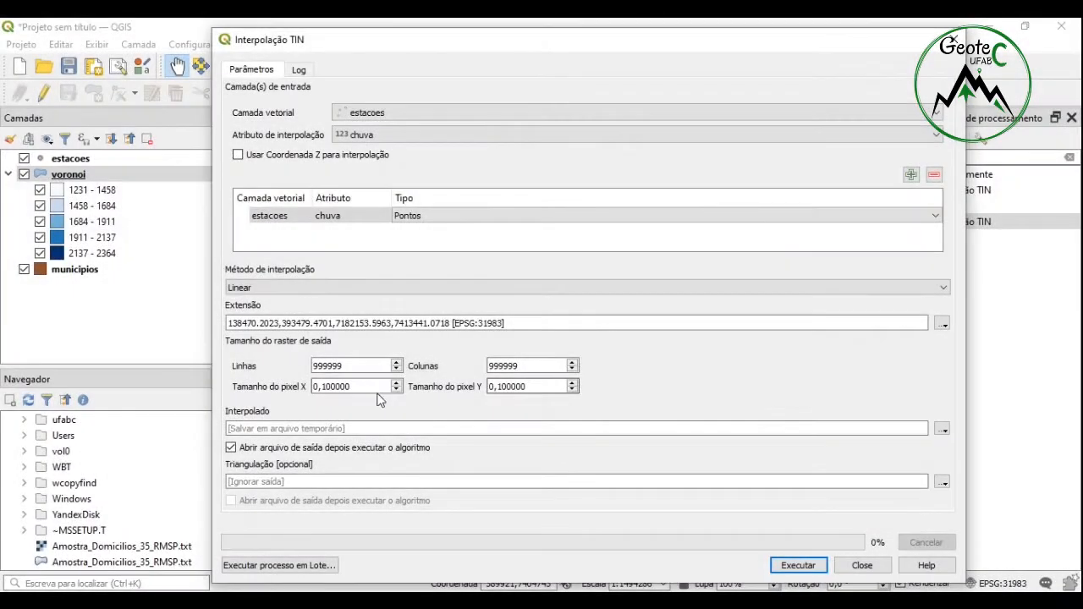
click(368, 386)
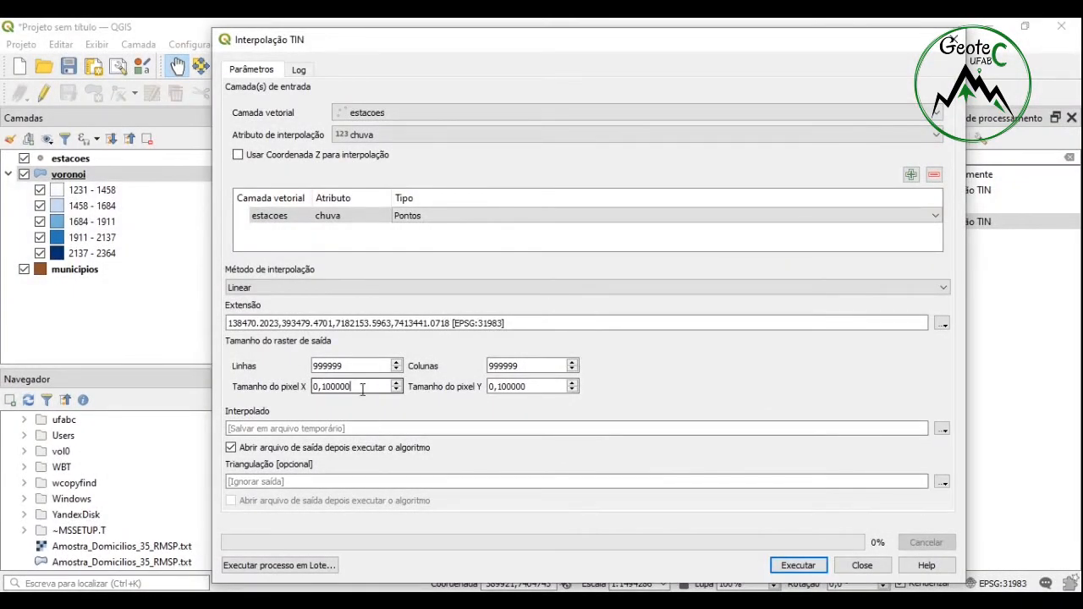
drag(362, 388, 294, 389)
text(100)
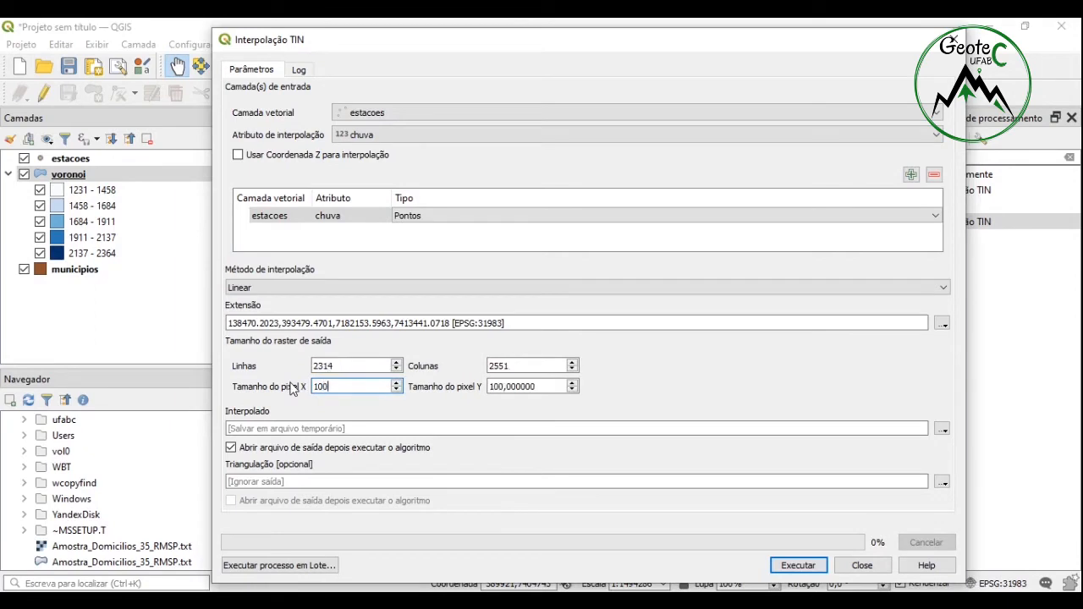
click(358, 408)
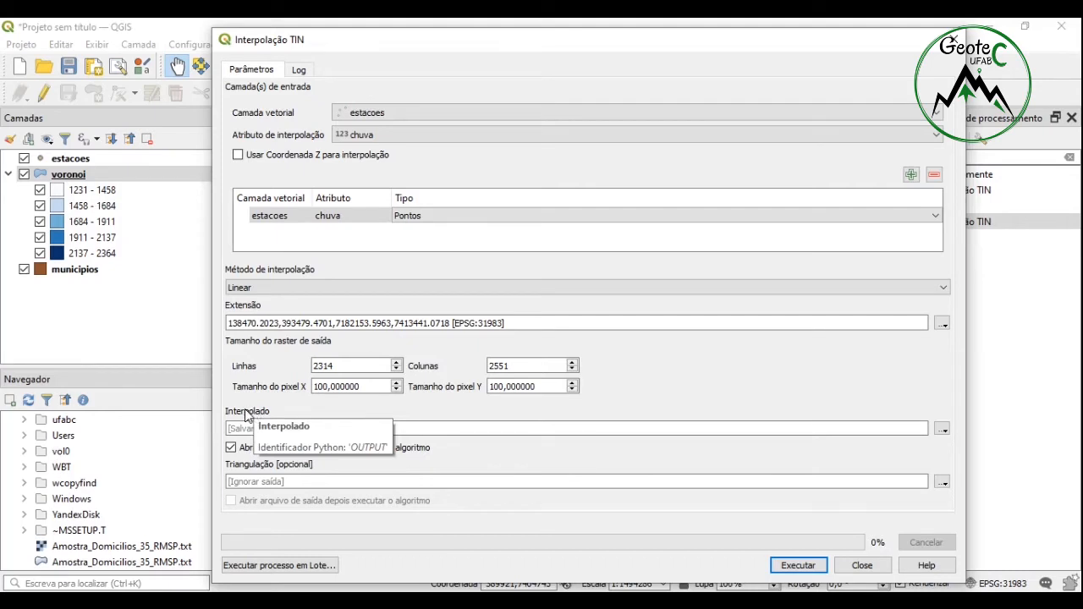
Step: Run the TIN interpolation to a temporary file and hide the voronoi and municipios layers
click(942, 429)
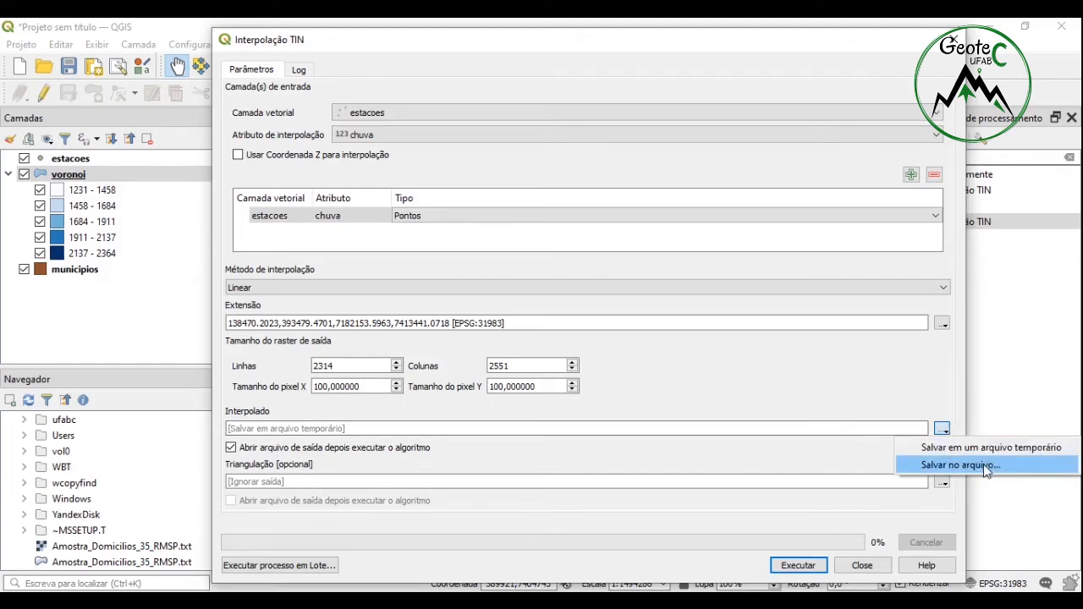
click(904, 402)
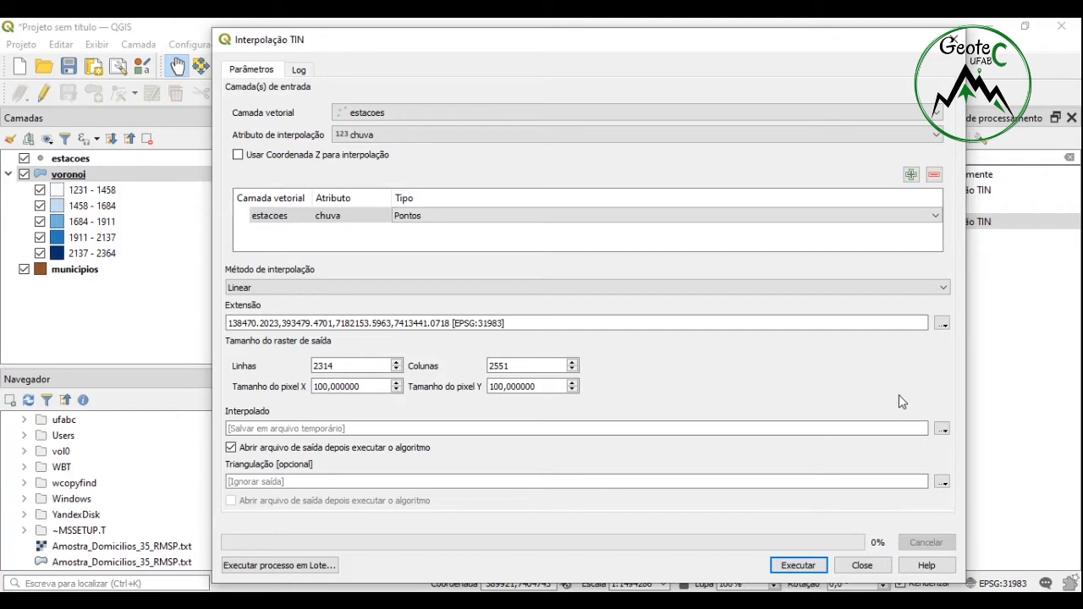
click(799, 565)
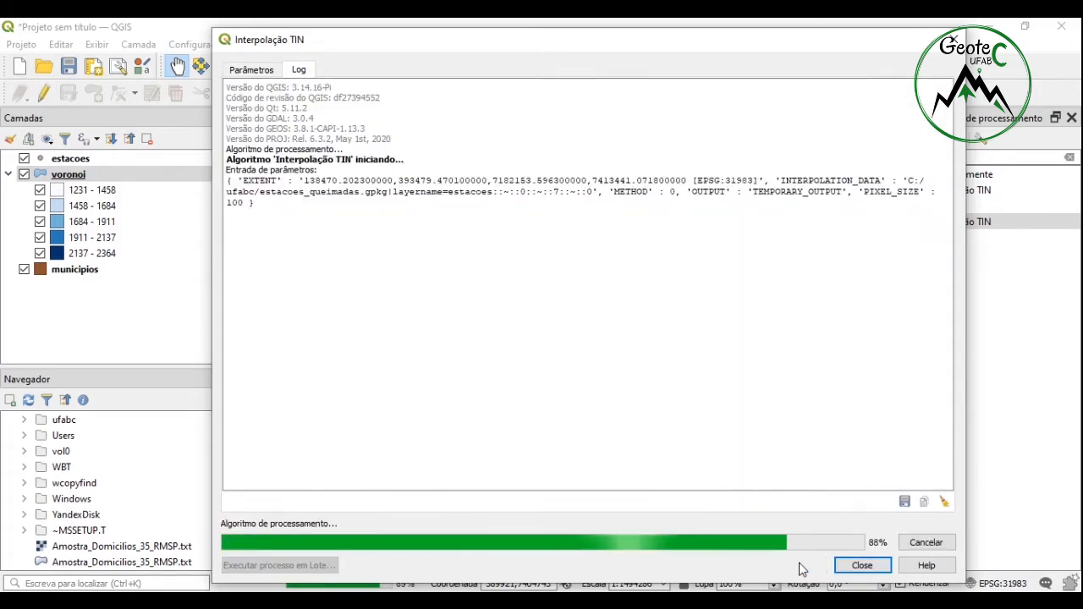
click(863, 565)
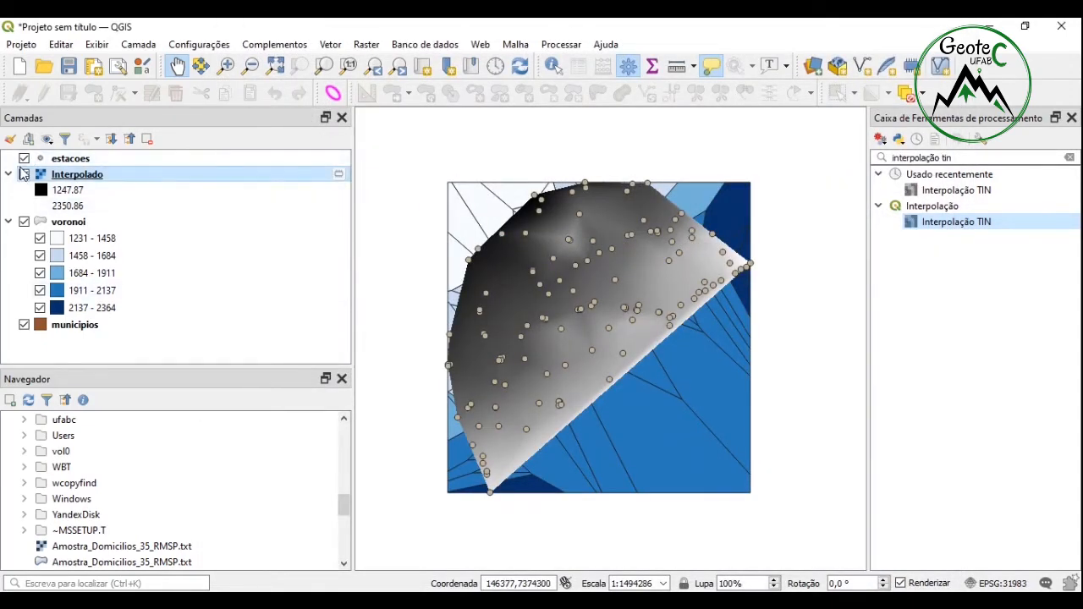
click(24, 221)
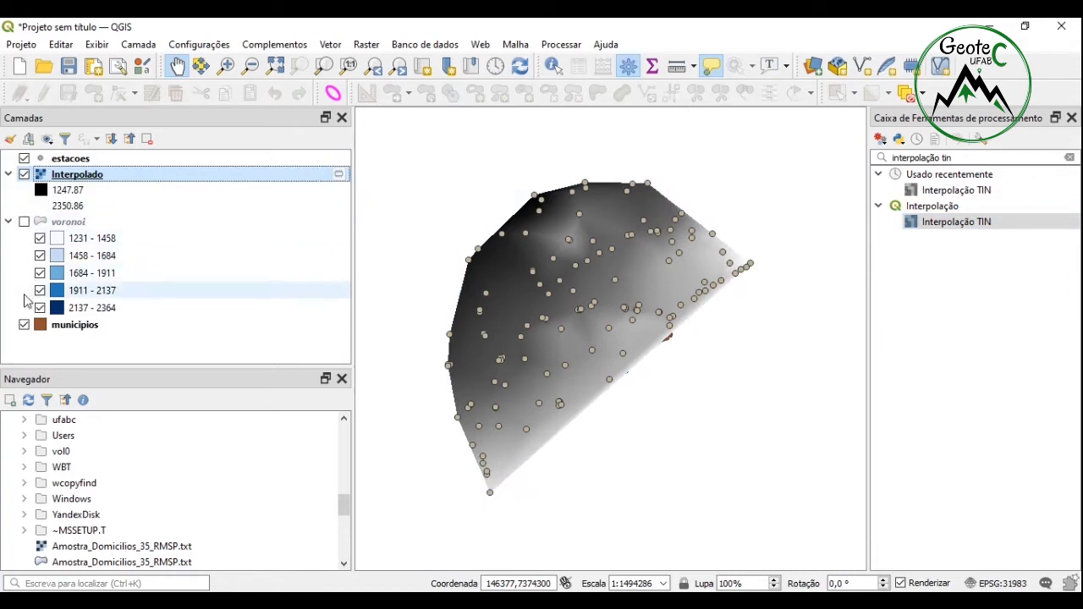
click(24, 325)
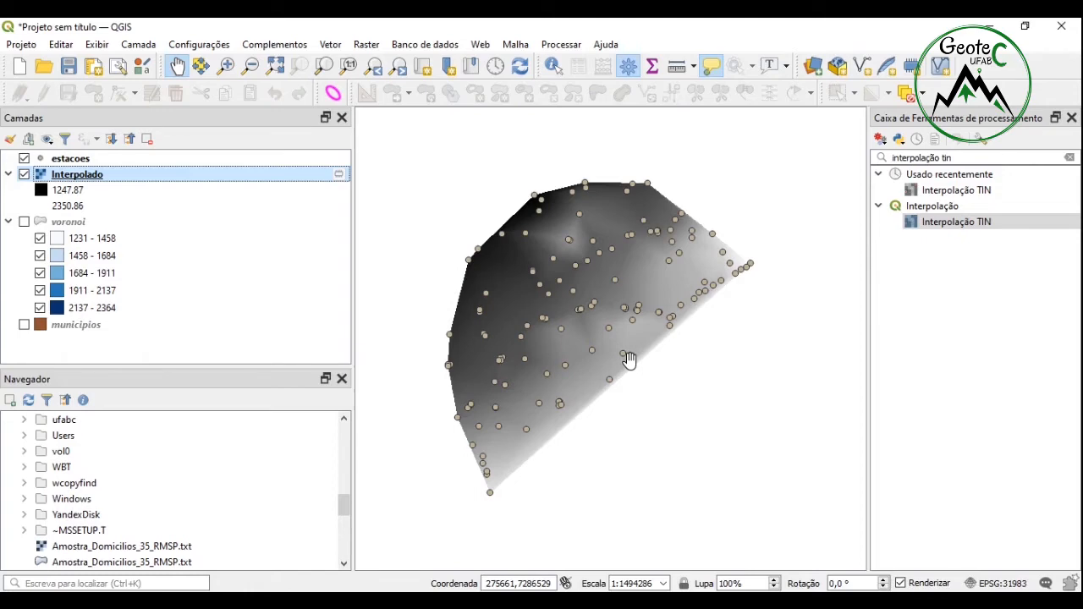
Step: Compare the voronoi polygons with the Interpolado raster by swapping their visibility, ending with only the raster shown above the hidden polygons
click(24, 174)
click(24, 220)
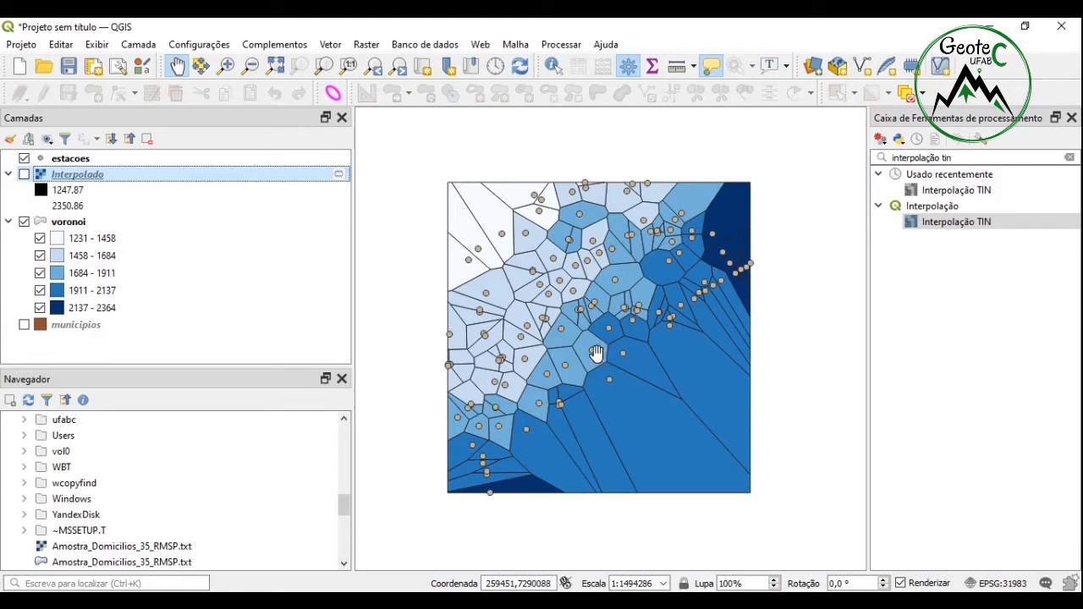
click(24, 175)
click(23, 221)
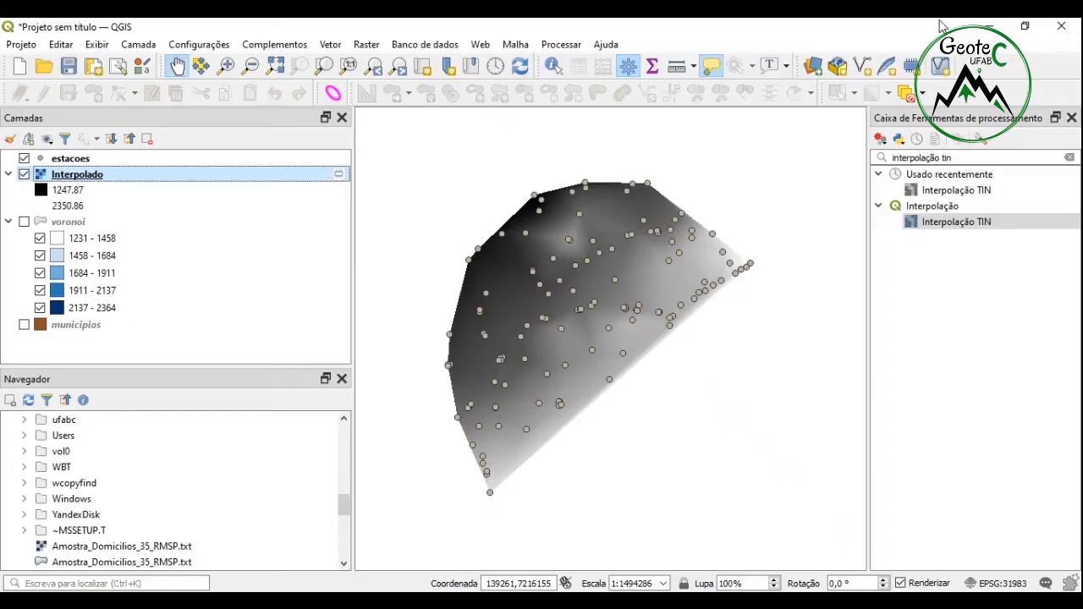
Step: Search the processing toolbox for "natural" and open the SAGA Natural neighbour tool
click(966, 156)
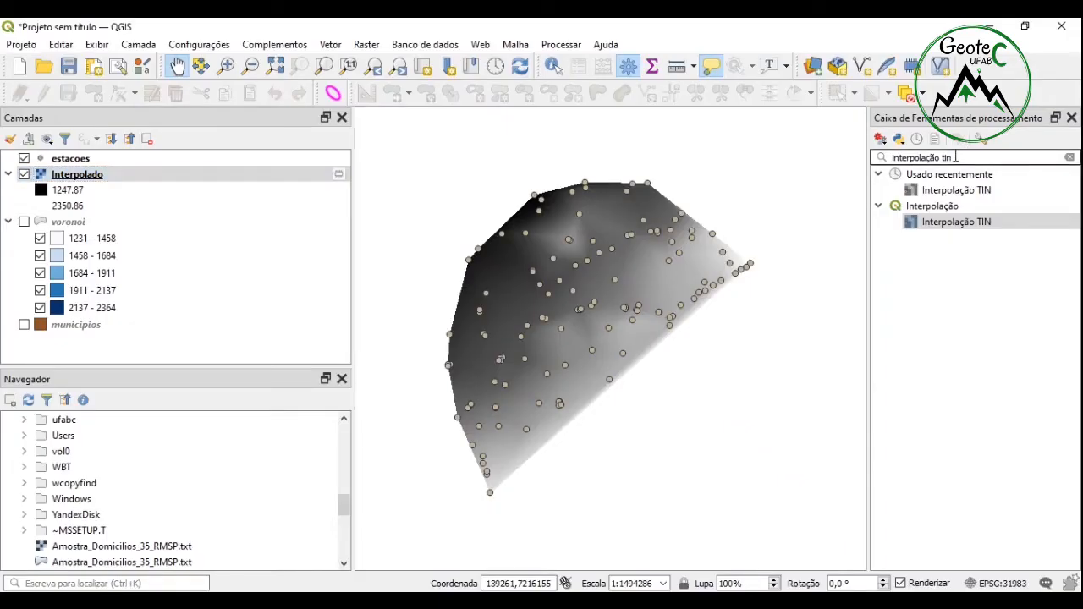
drag(953, 157, 894, 157)
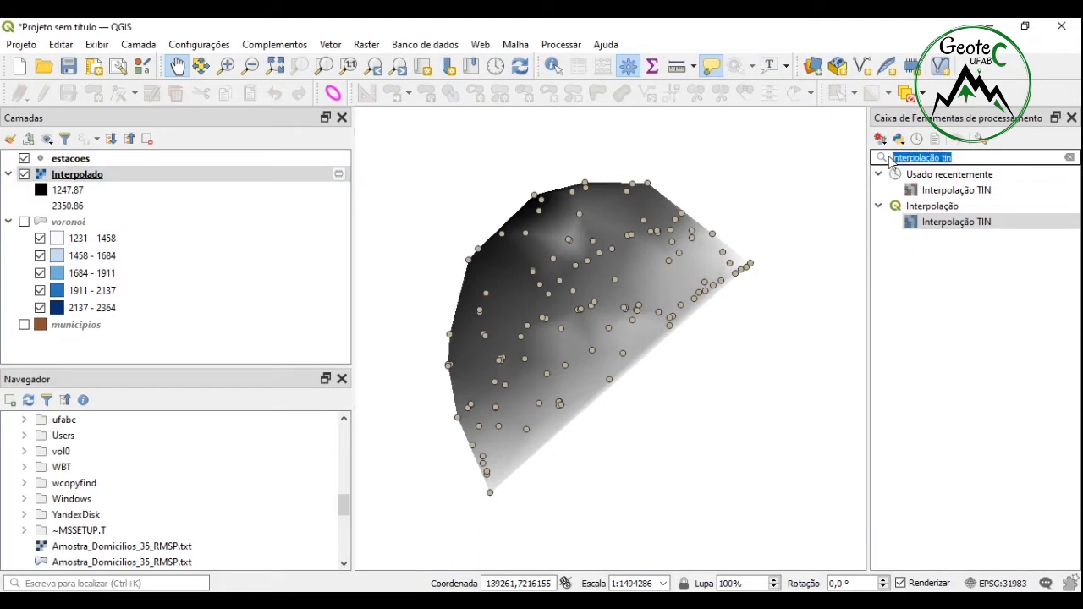
text(natural)
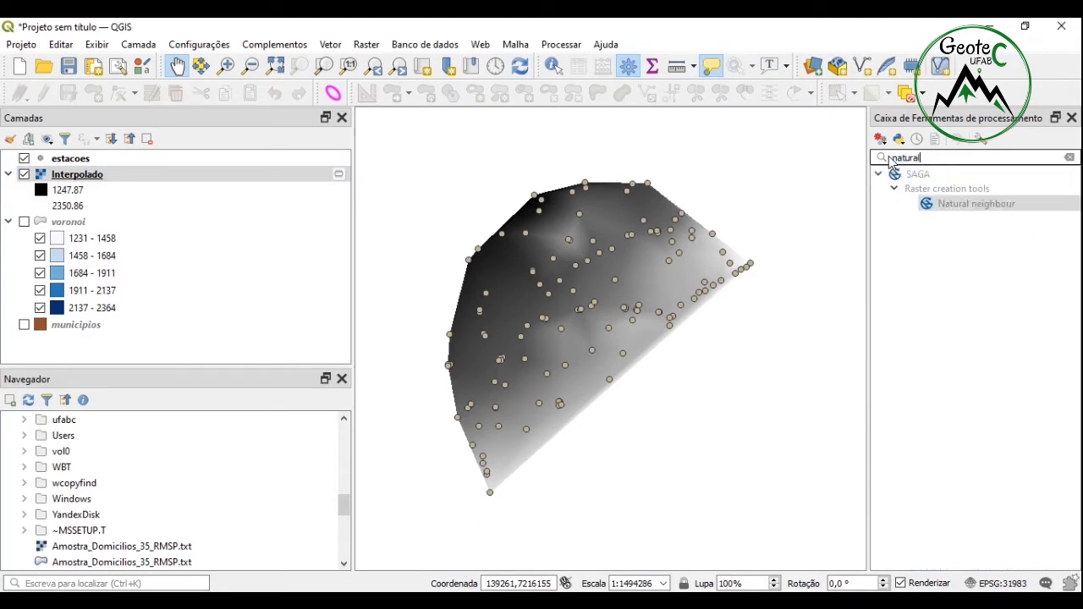
click(972, 209)
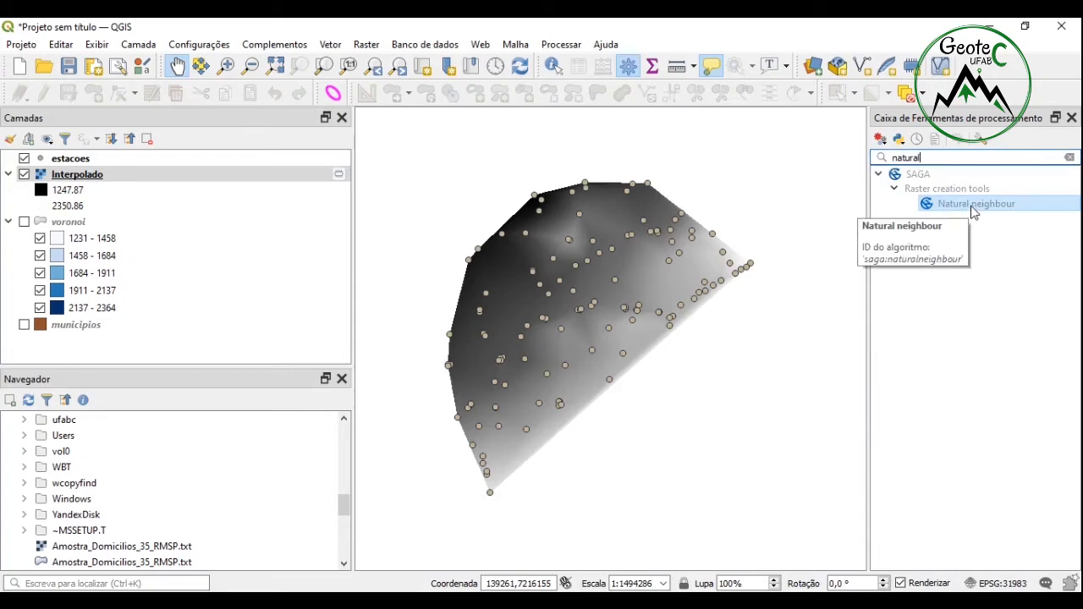
double_click(973, 207)
drag(843, 43, 719, 62)
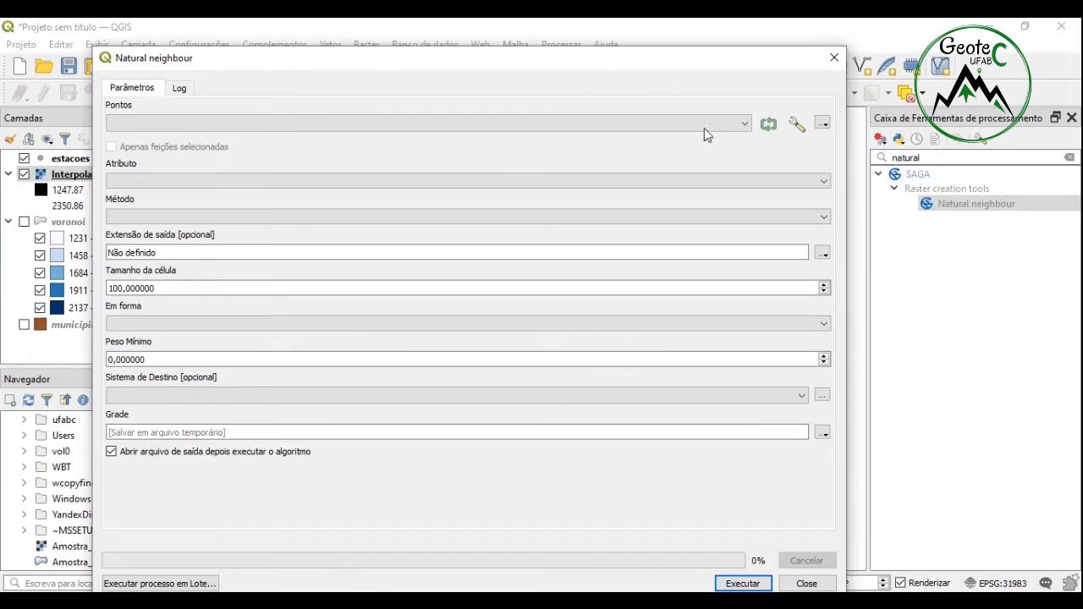
drag(575, 63, 615, 57)
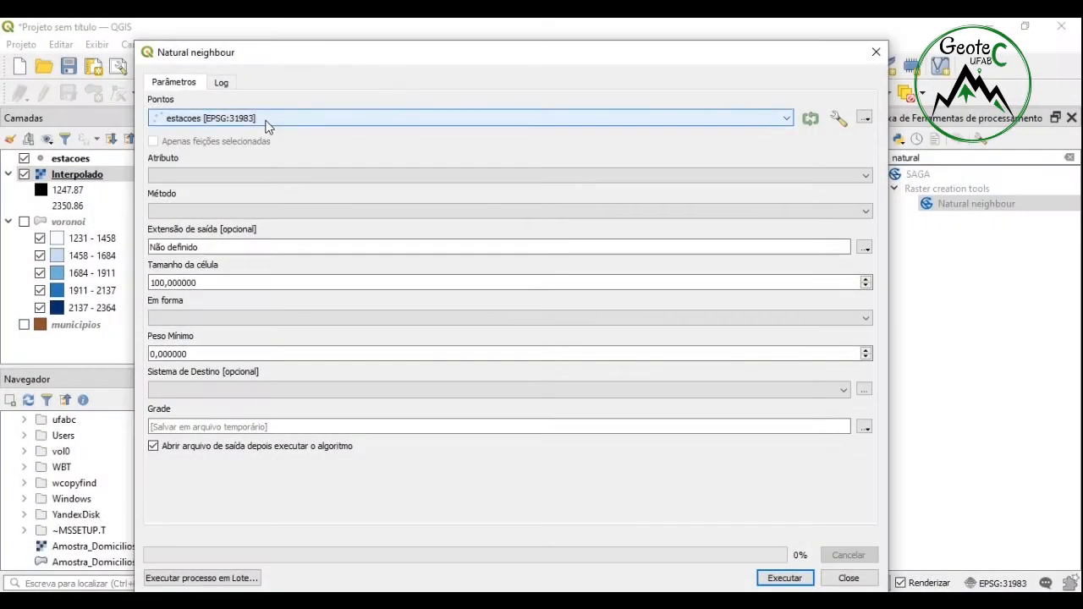
Step: Choose chuva as the attribute of the estacoes points and Sibson as the natural neighbour method
click(486, 176)
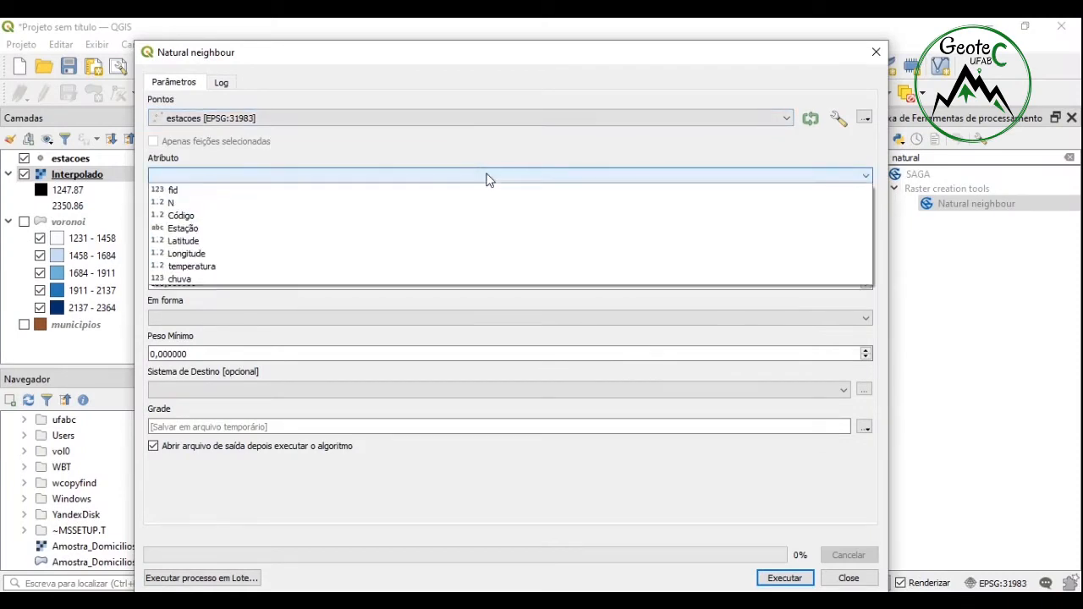
click(269, 278)
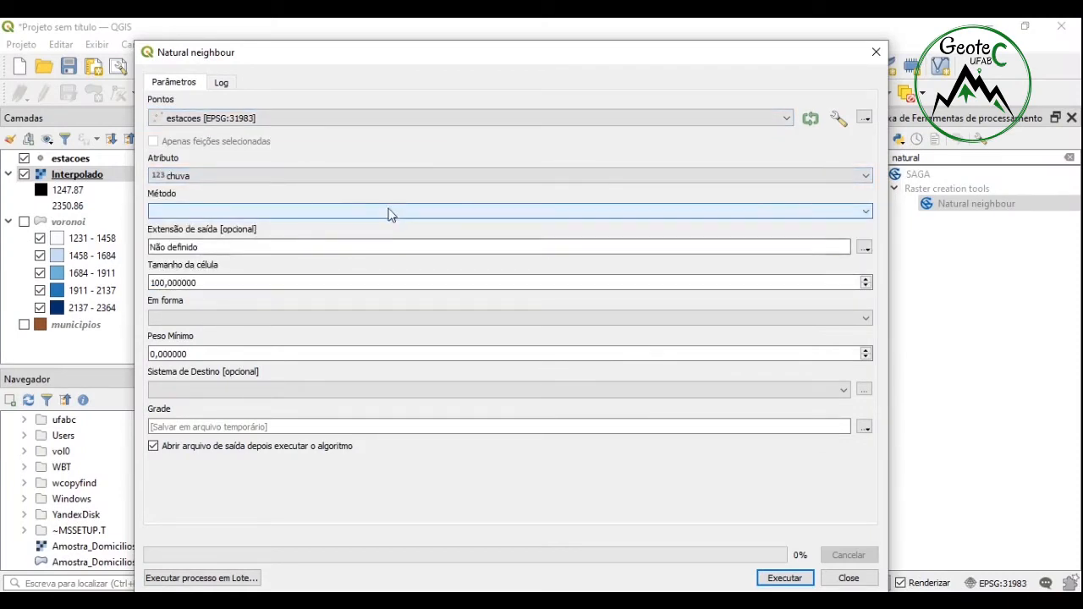
click(387, 213)
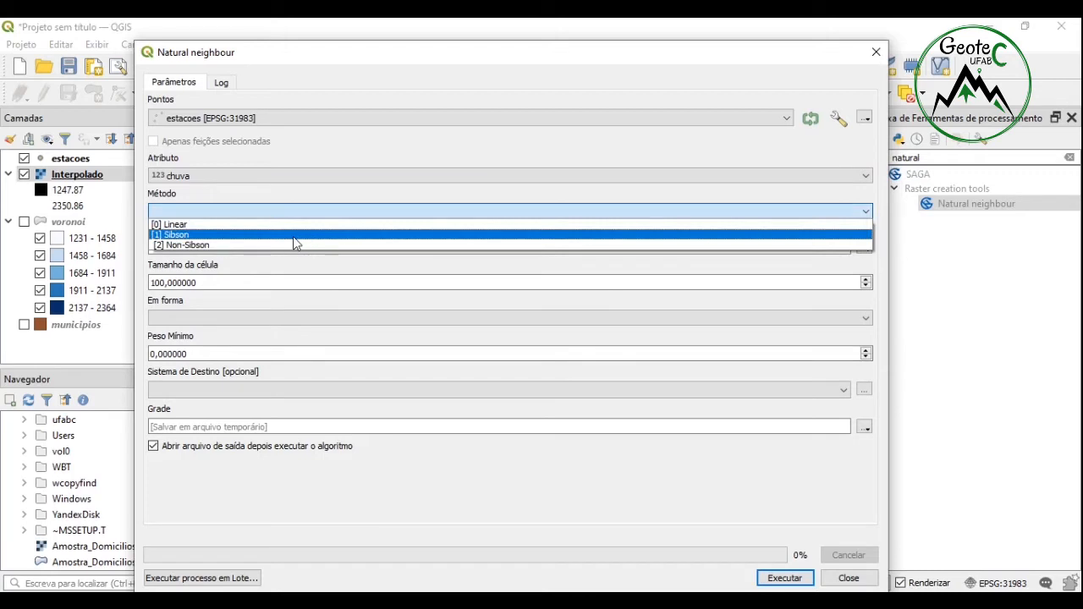
click(293, 236)
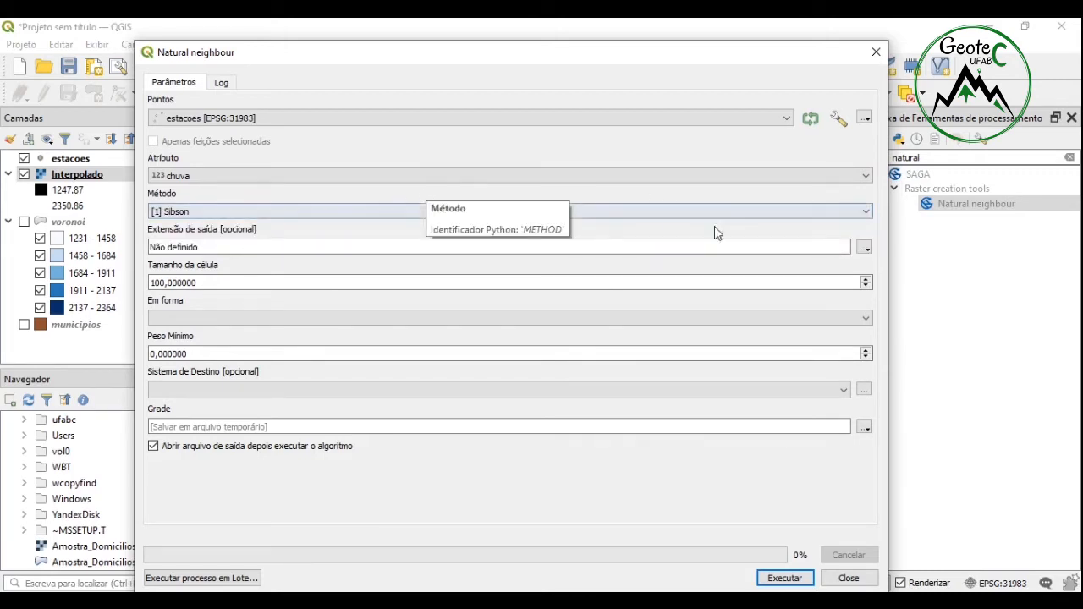
Step: Set the output extent to the map canvas extent and the fit option to nodes
click(864, 247)
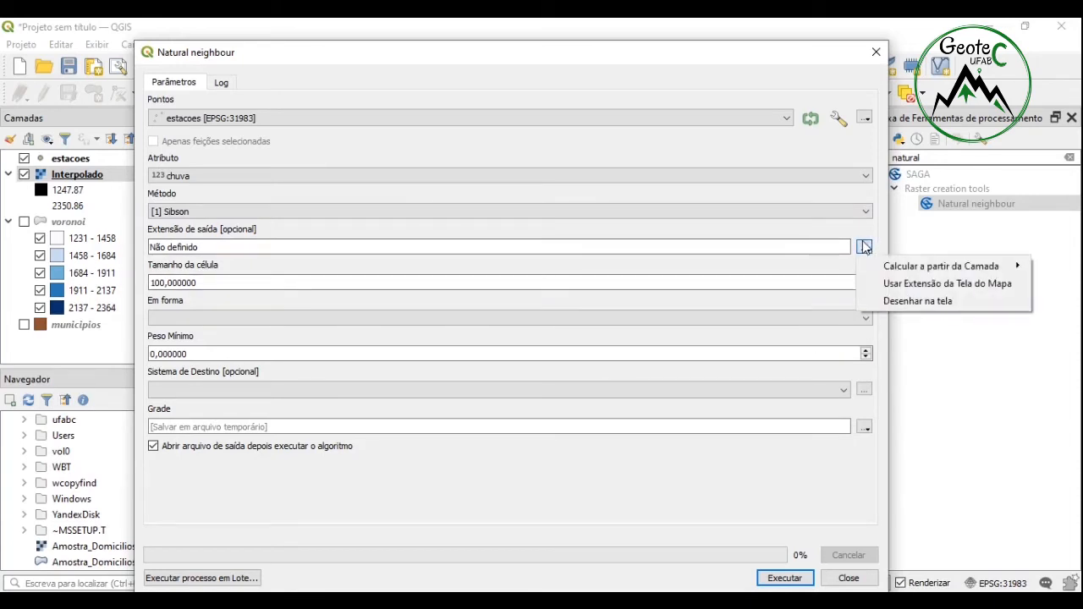
click(912, 286)
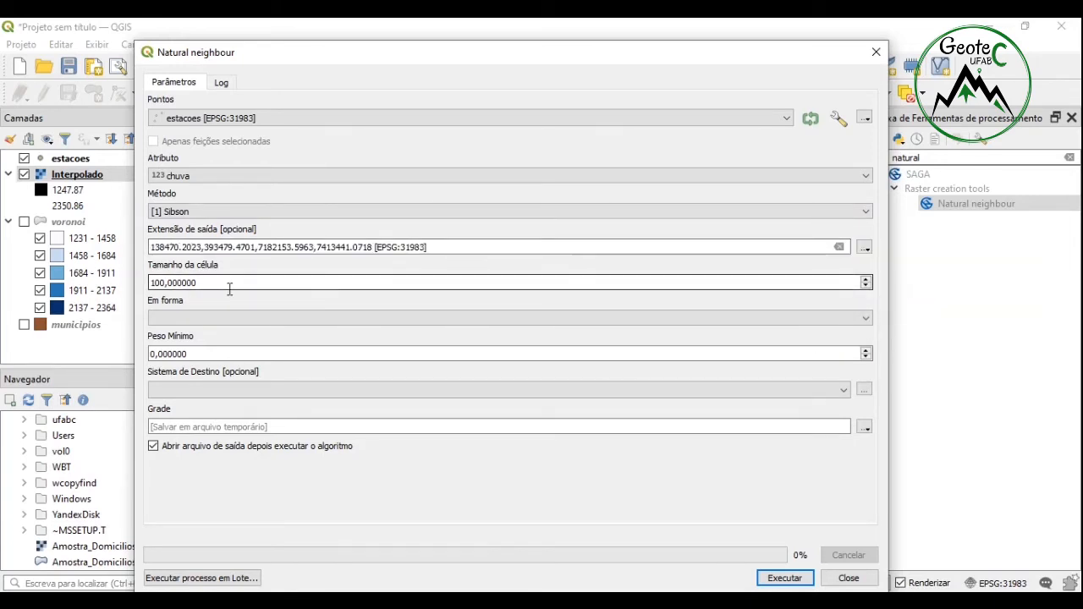
click(866, 319)
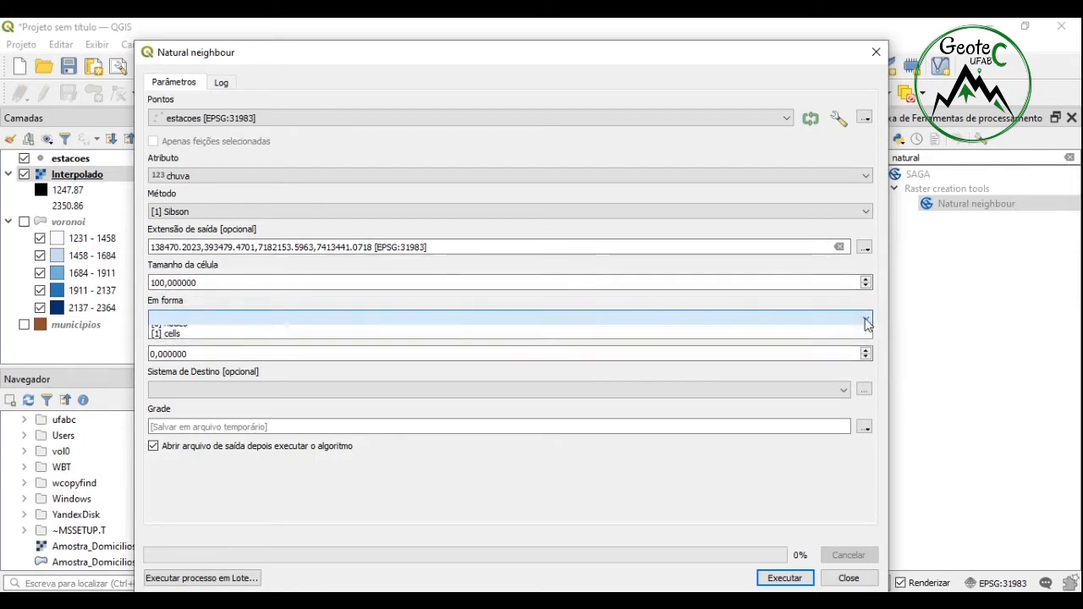
click(575, 331)
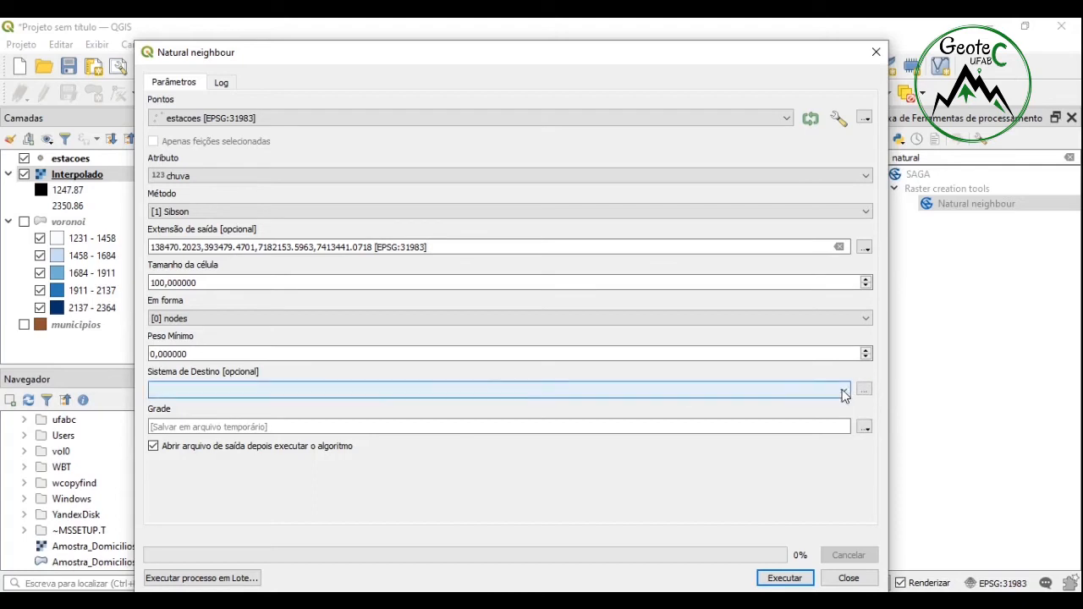
Step: Run the Natural neighbour interpolation to a temporary file and hide the Interpolado raster
click(867, 429)
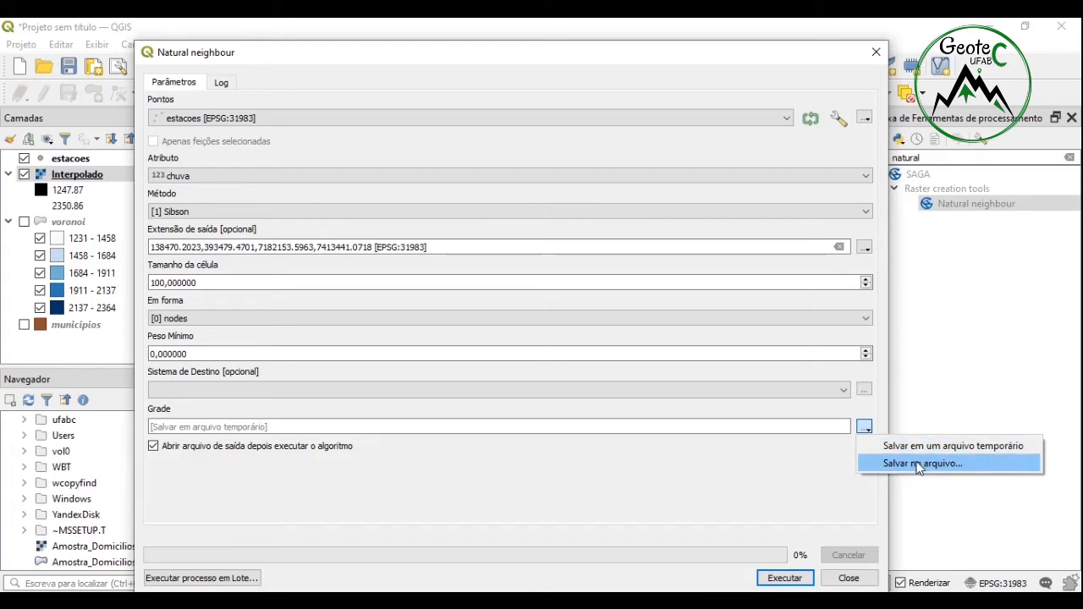
click(785, 578)
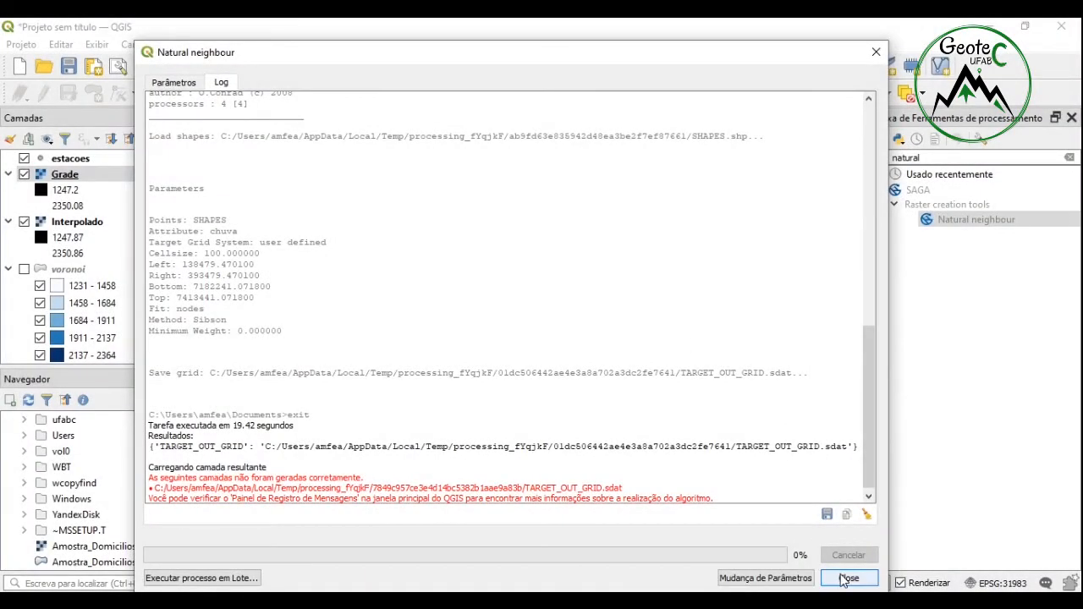
click(846, 577)
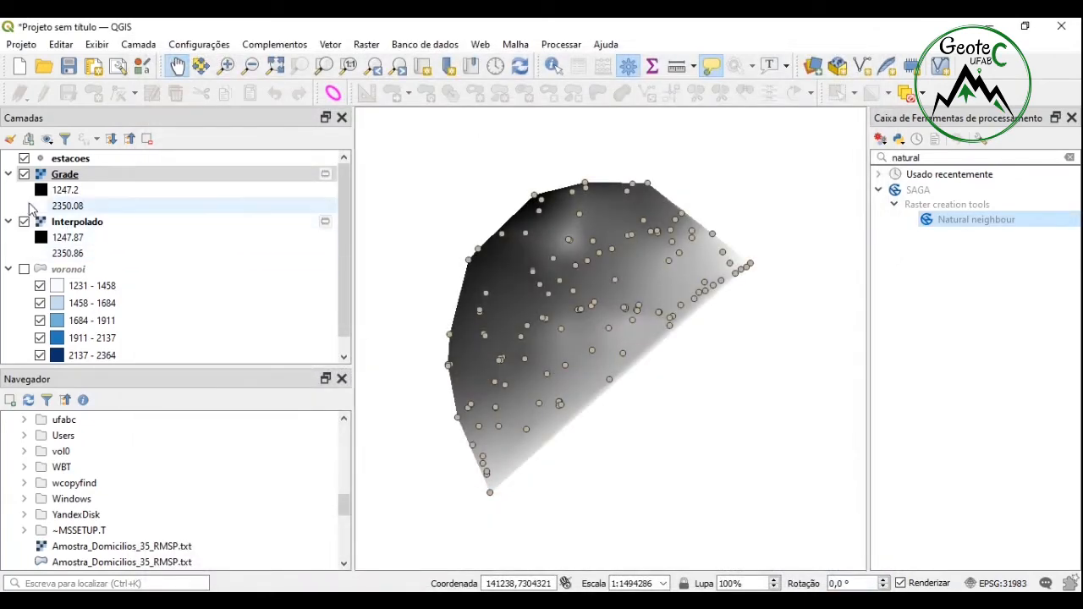
click(24, 222)
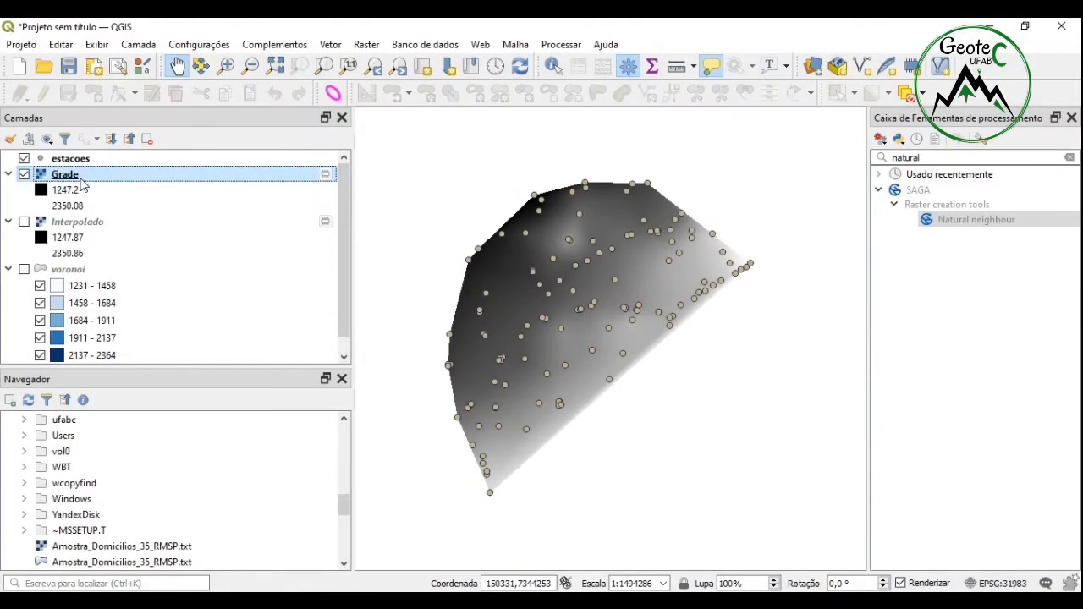
Step: Rename the Grade raster layer as vizinho_natural
right_click(82, 185)
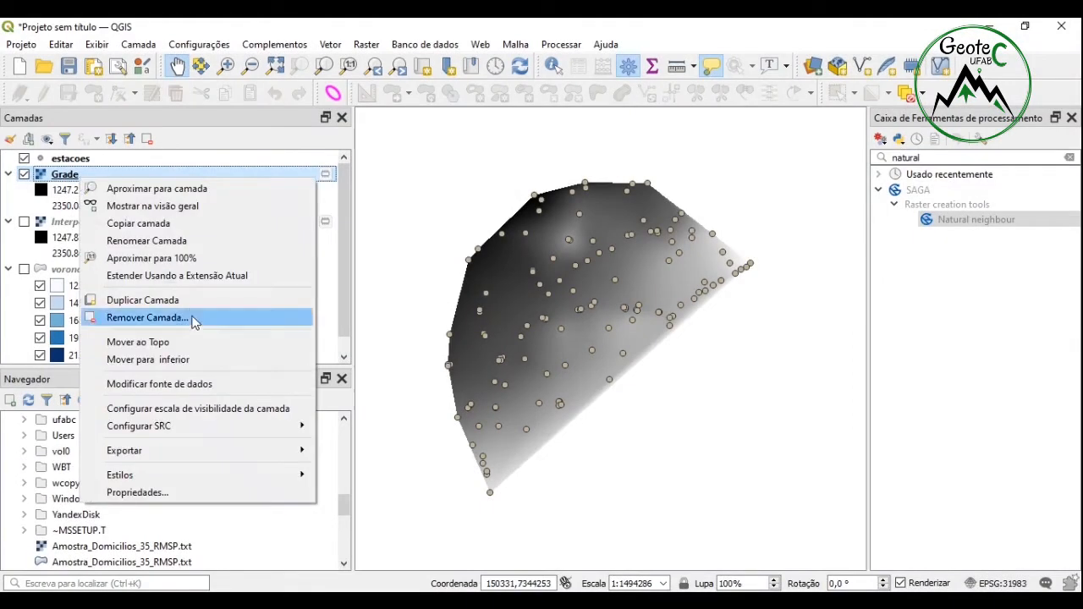
click(165, 241)
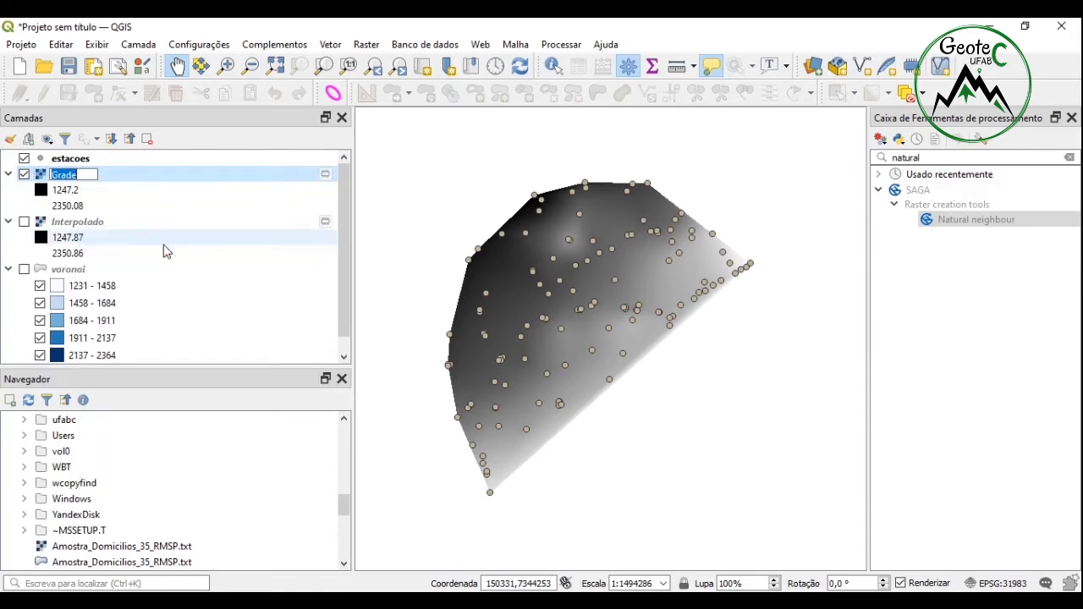
text(vizi)
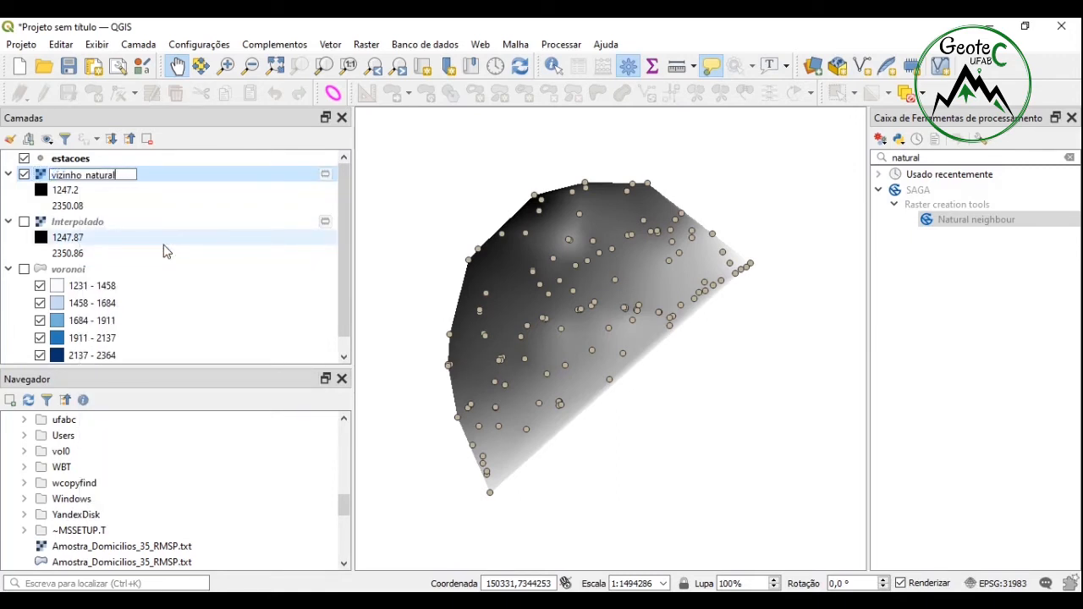
text(nho natural)
key(Return)
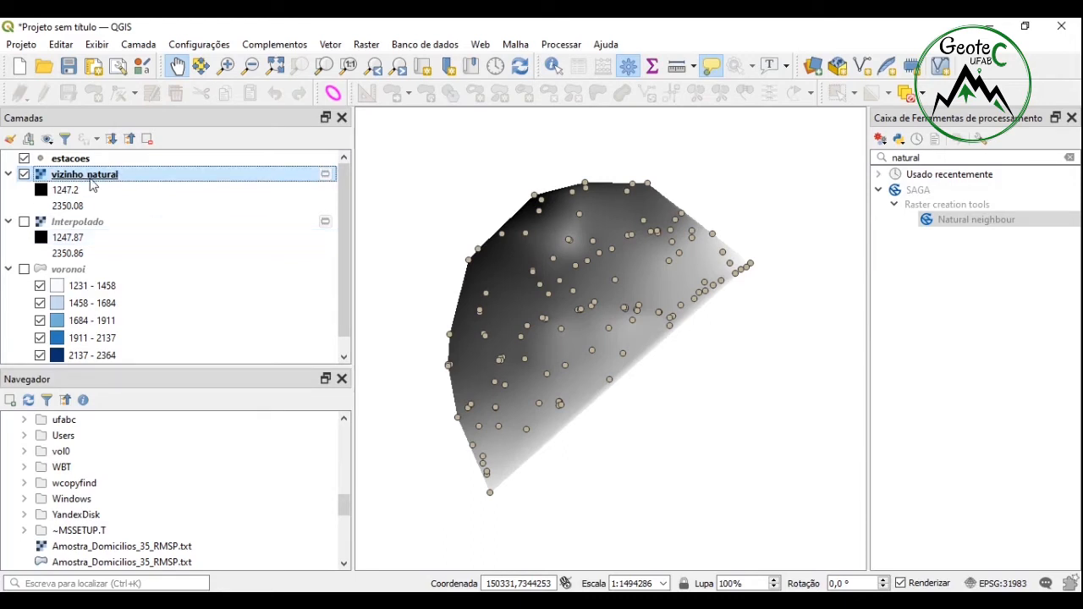
Step: Rename the Interpolado layer as tin and make vizinho_natural the active layer
click(74, 225)
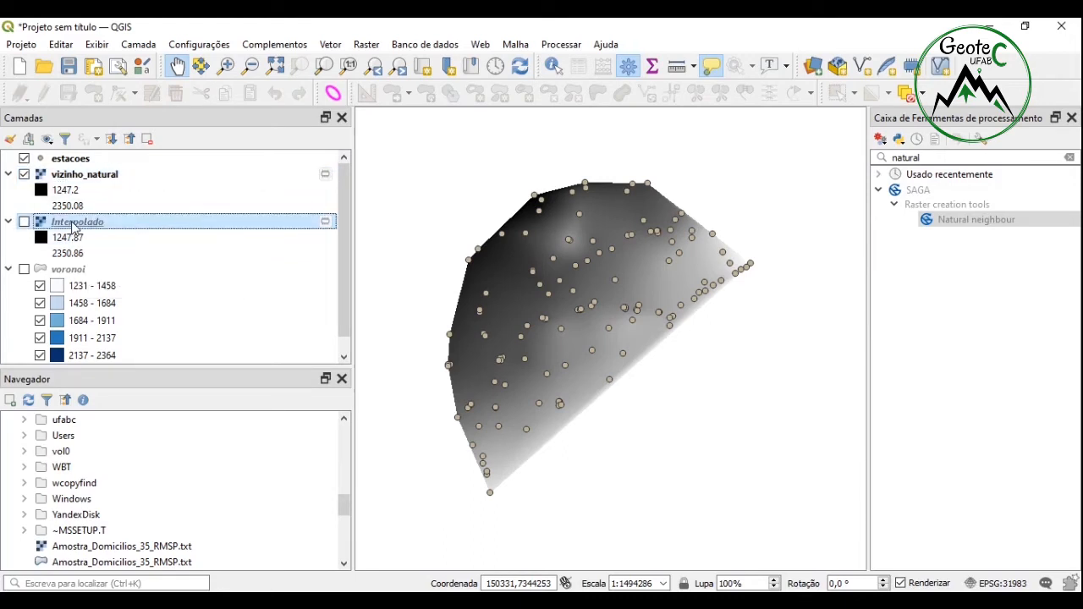
right_click(73, 223)
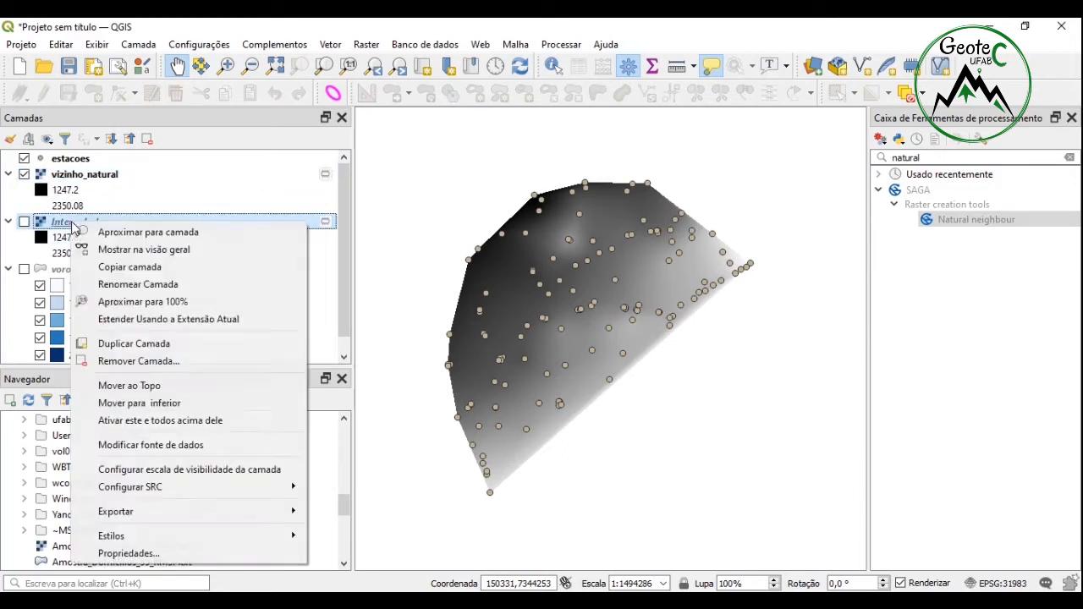
click(146, 286)
text(tin)
key(Return)
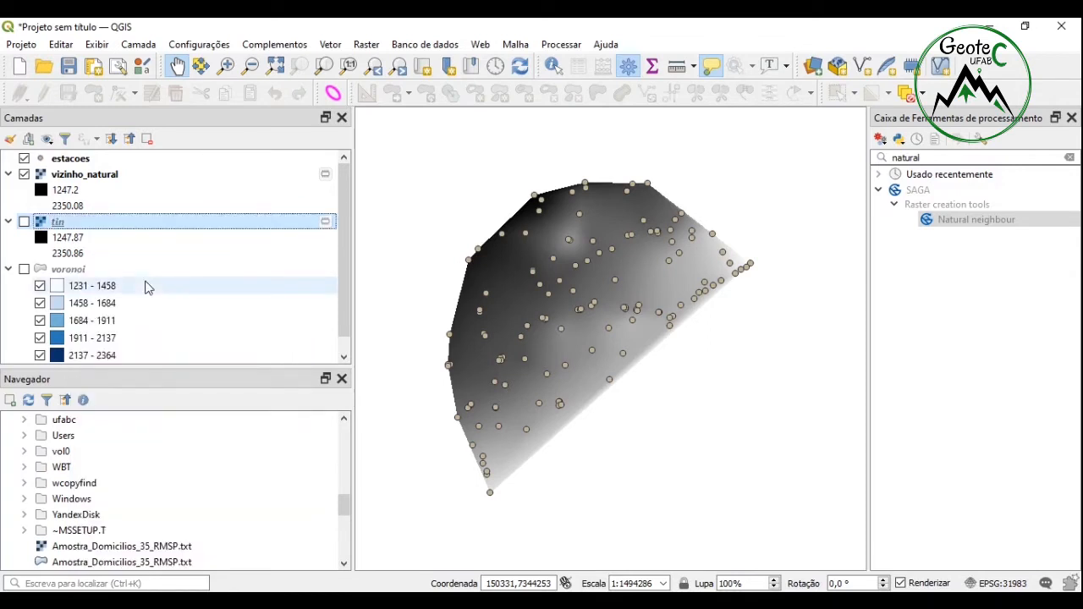
click(91, 179)
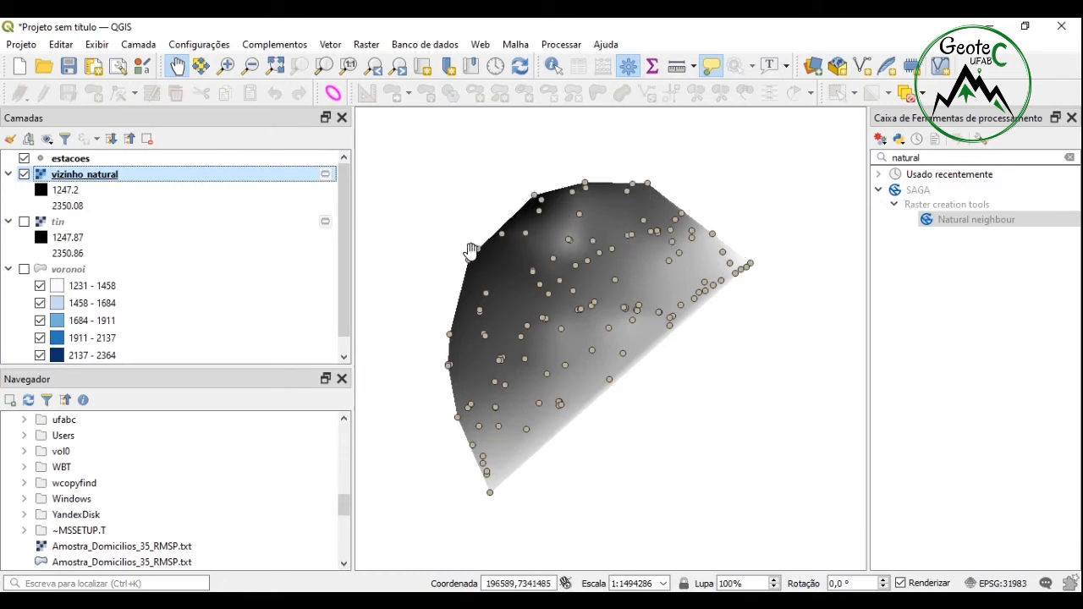
Step: Search the processing toolbox for "interpol" and open the Interpolação IDW tool
click(932, 160)
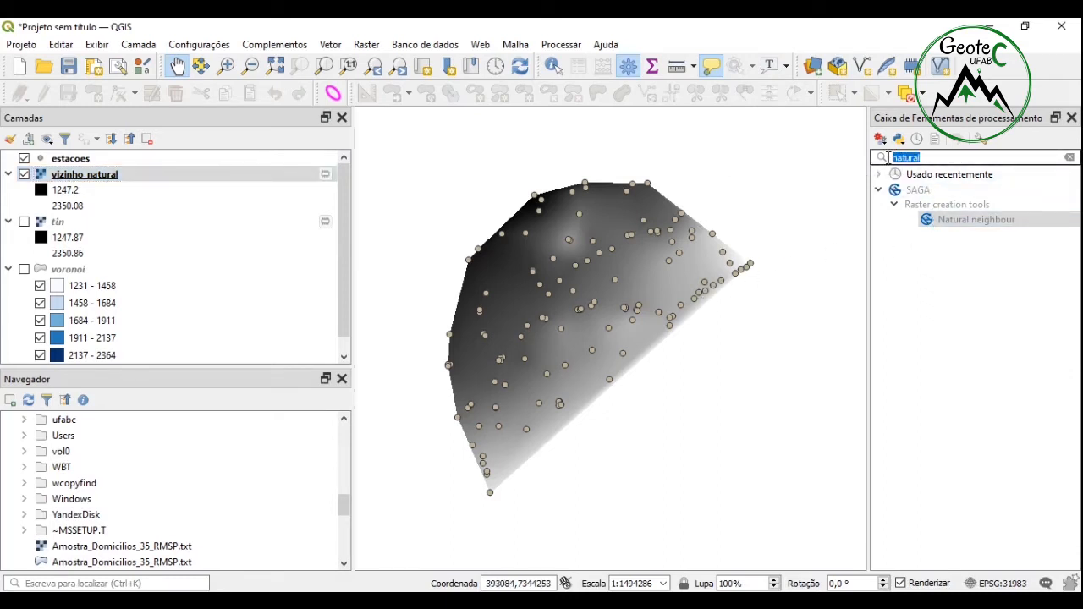
text(interpol)
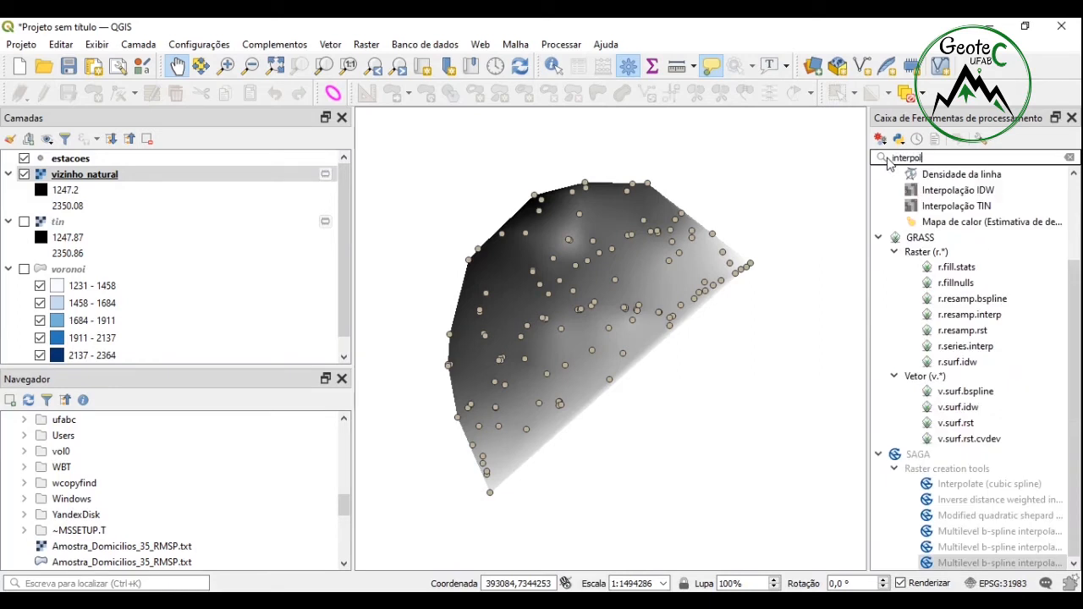
click(961, 194)
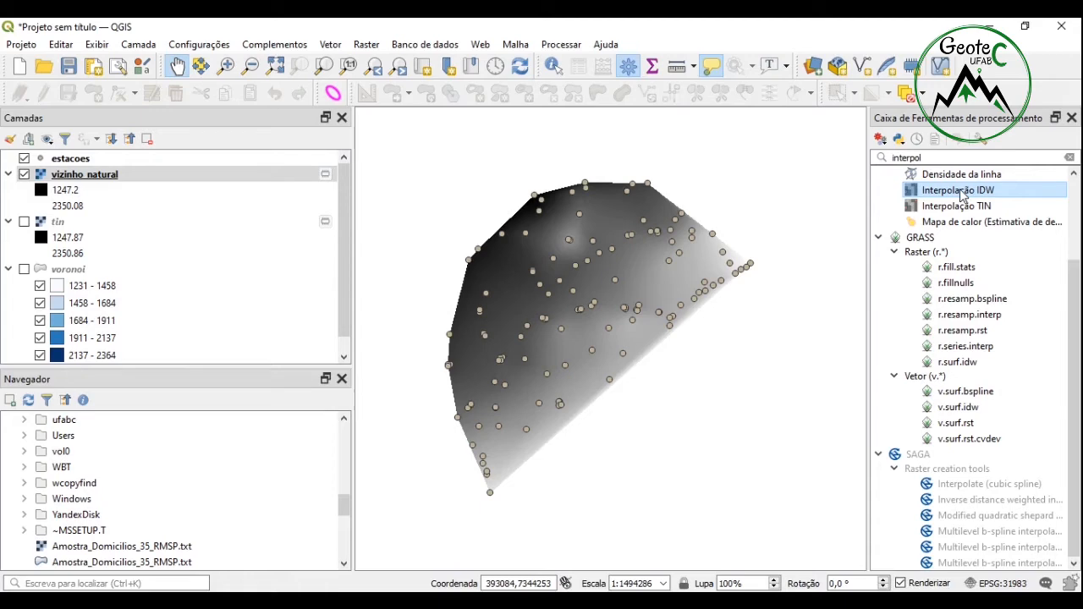
double_click(961, 193)
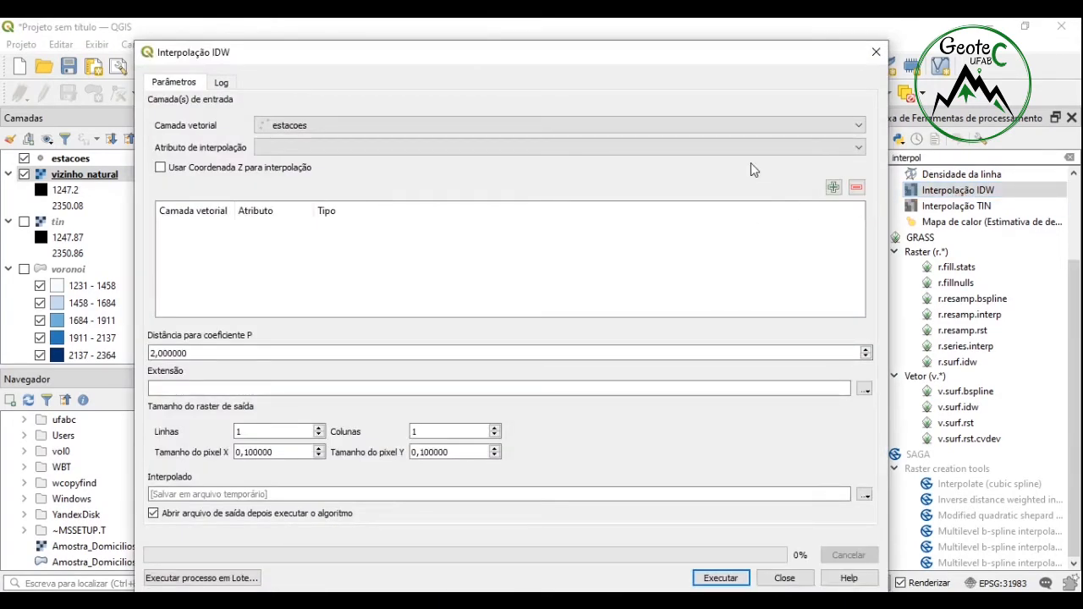
Step: Add the estacoes layer with the chuva attribute as the IDW interpolation input
click(795, 149)
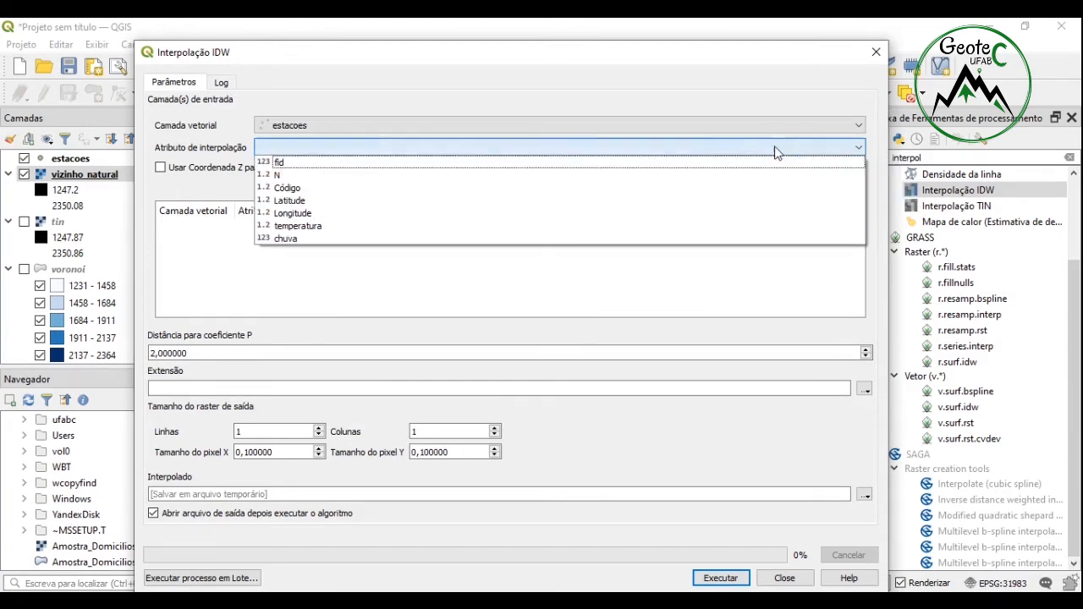
click(307, 240)
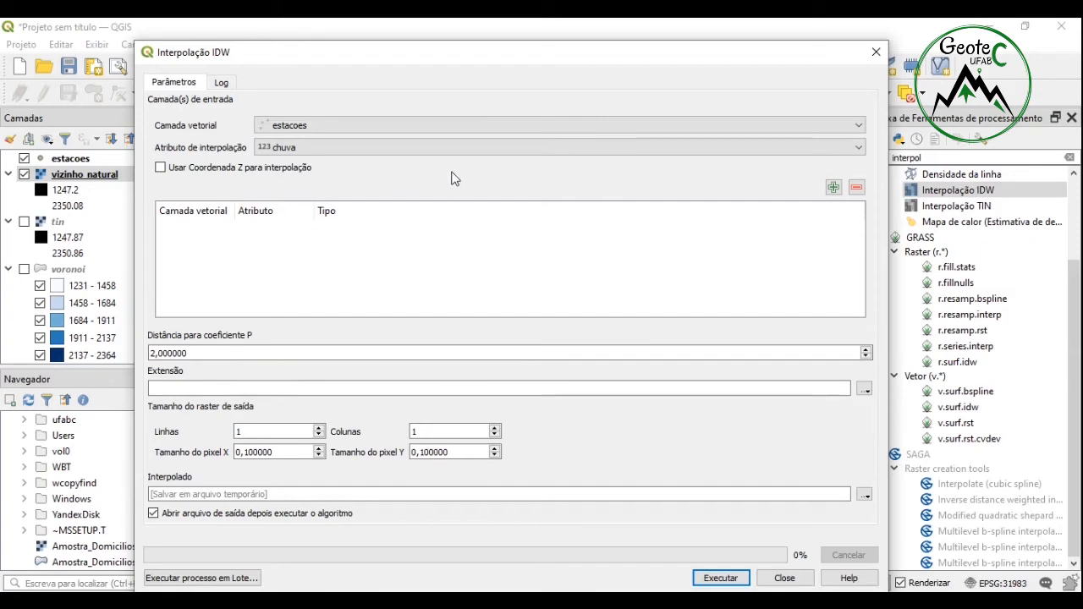
click(835, 188)
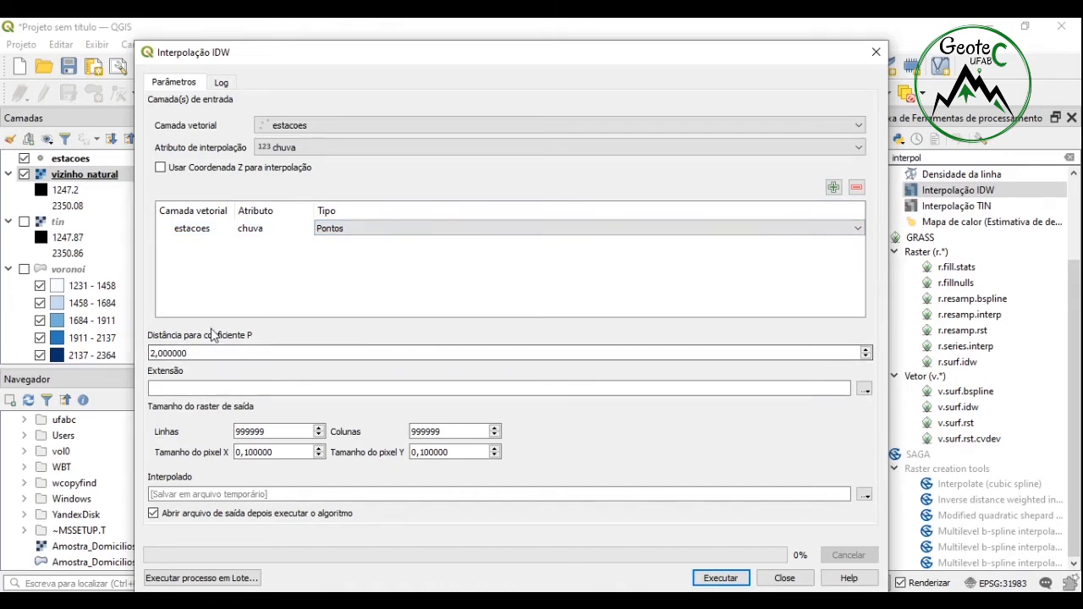
Step: Set the IDW output extent to the current map canvas and the pixel size to 100
click(153, 353)
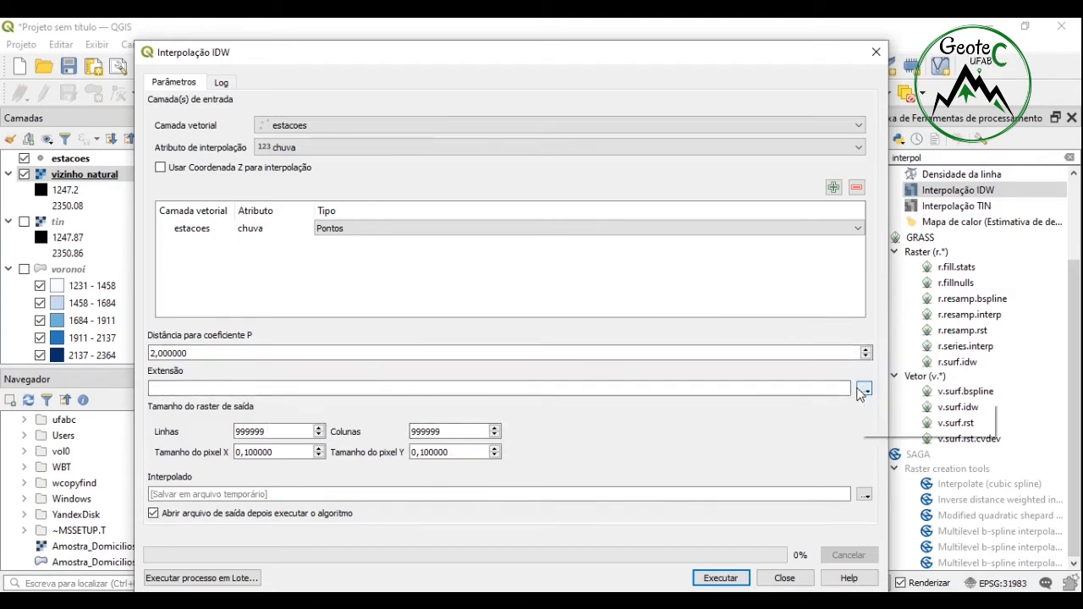
click(863, 390)
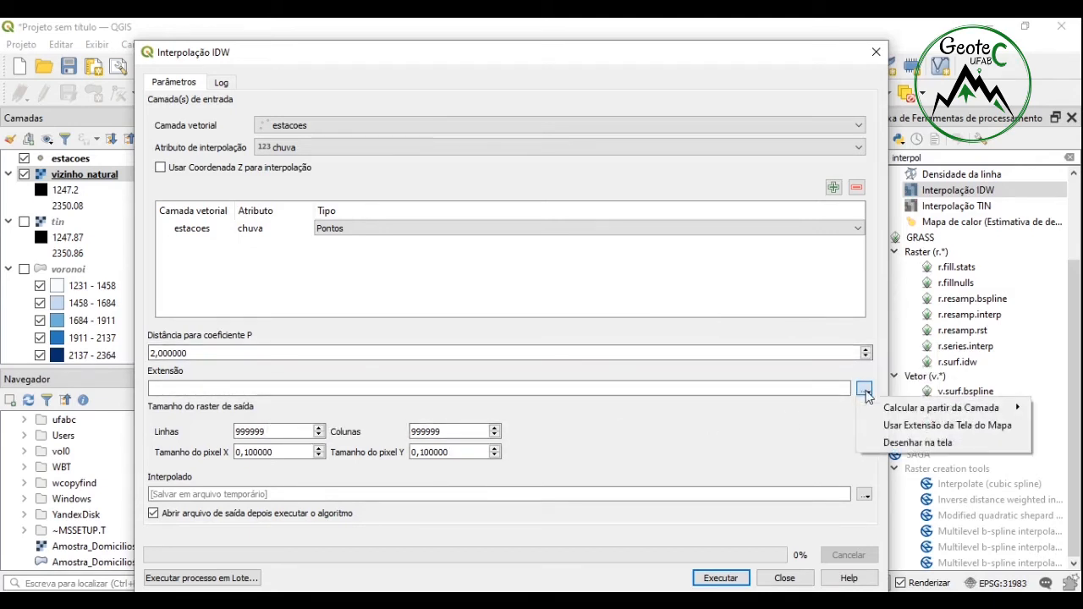
click(909, 431)
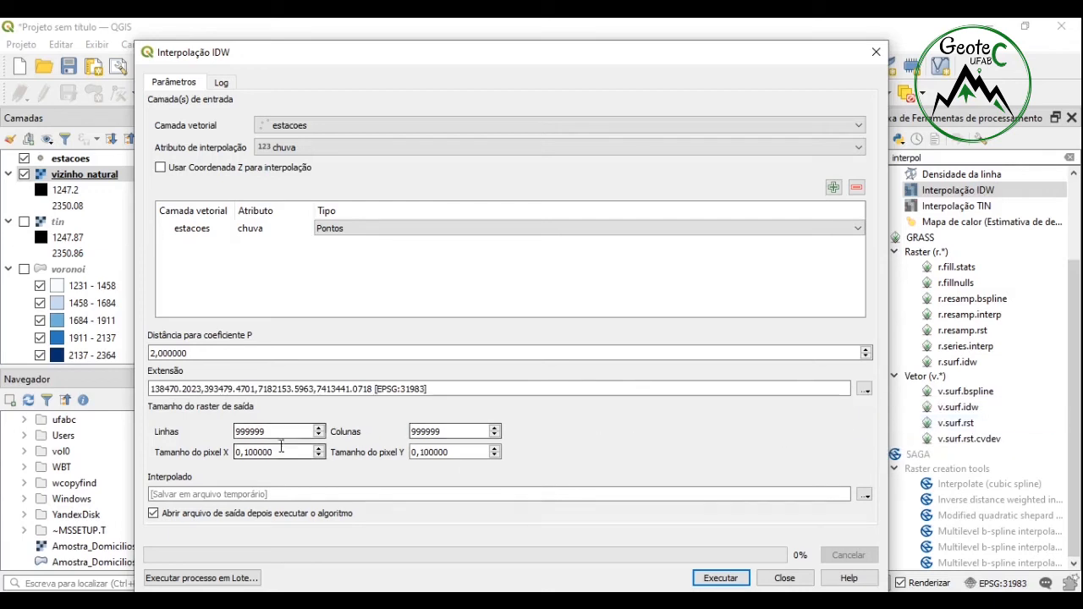
drag(271, 447, 188, 434)
text(00)
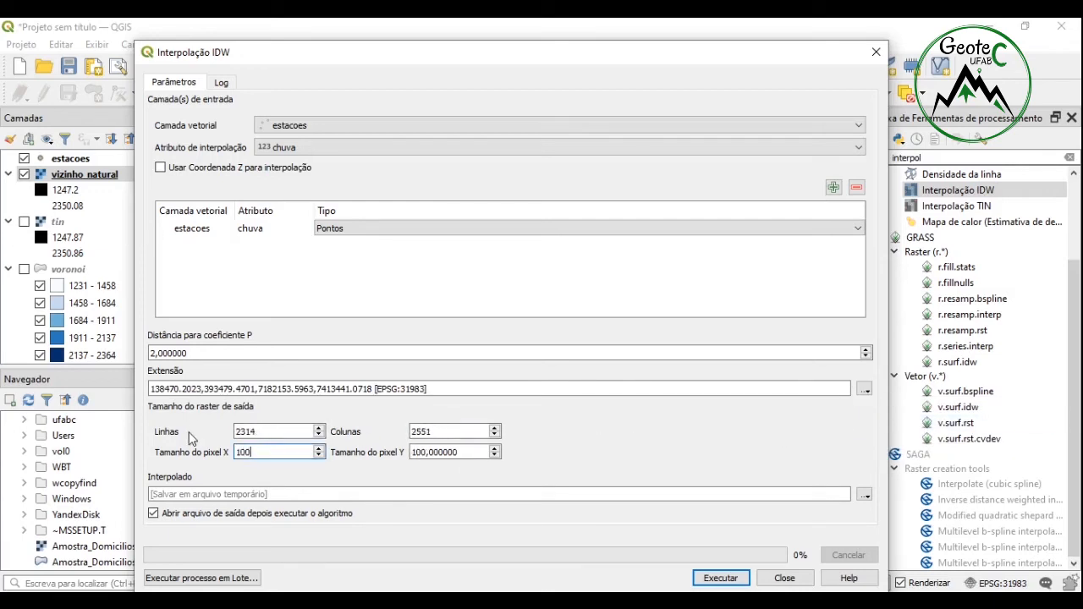
Step: Run the IDW interpolation with a temporary output file and close the dialog
click(863, 494)
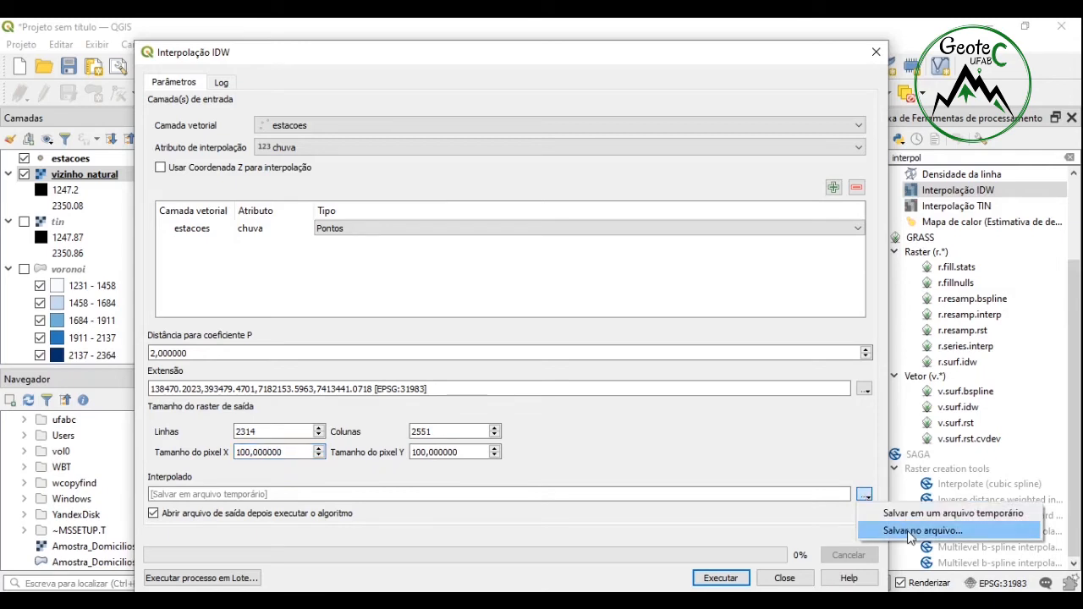
click(766, 537)
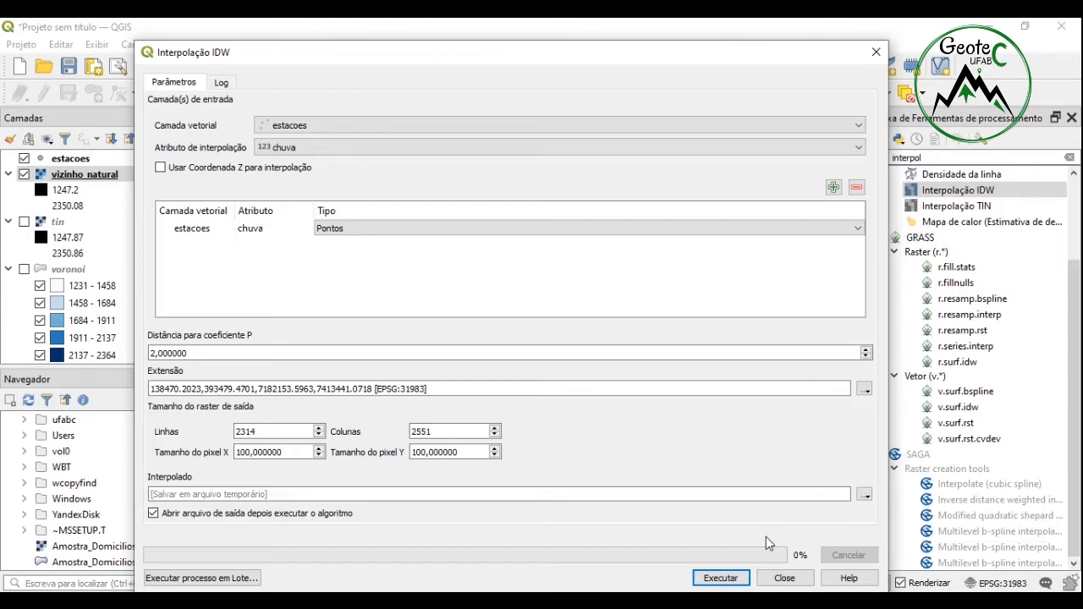
click(737, 582)
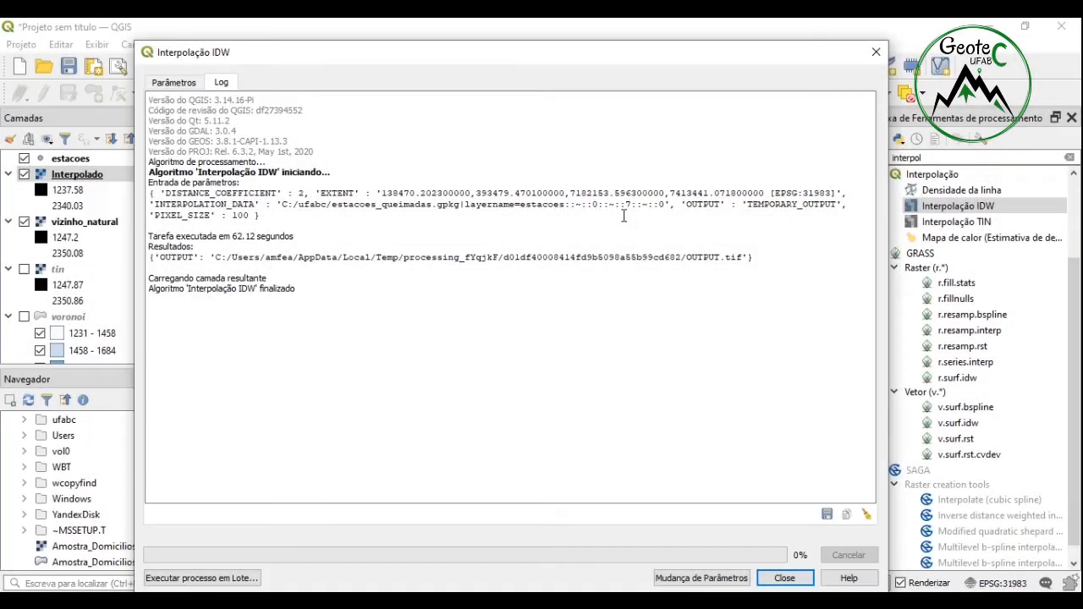
click(794, 579)
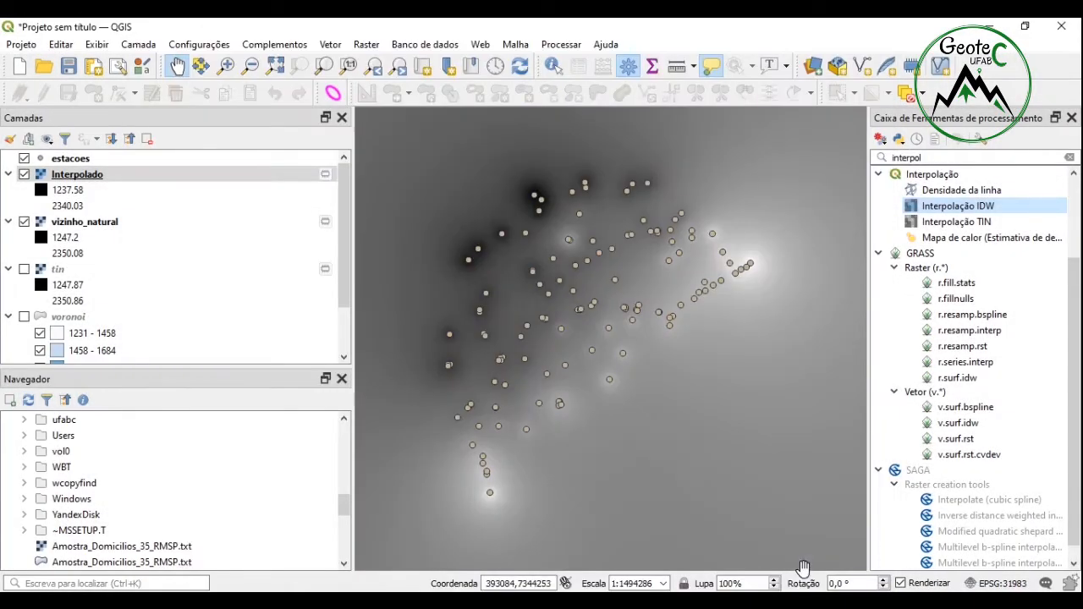
Step: Rename the Interpolado raster layer as inverso_distancia_peso_2
click(76, 178)
right_click(76, 179)
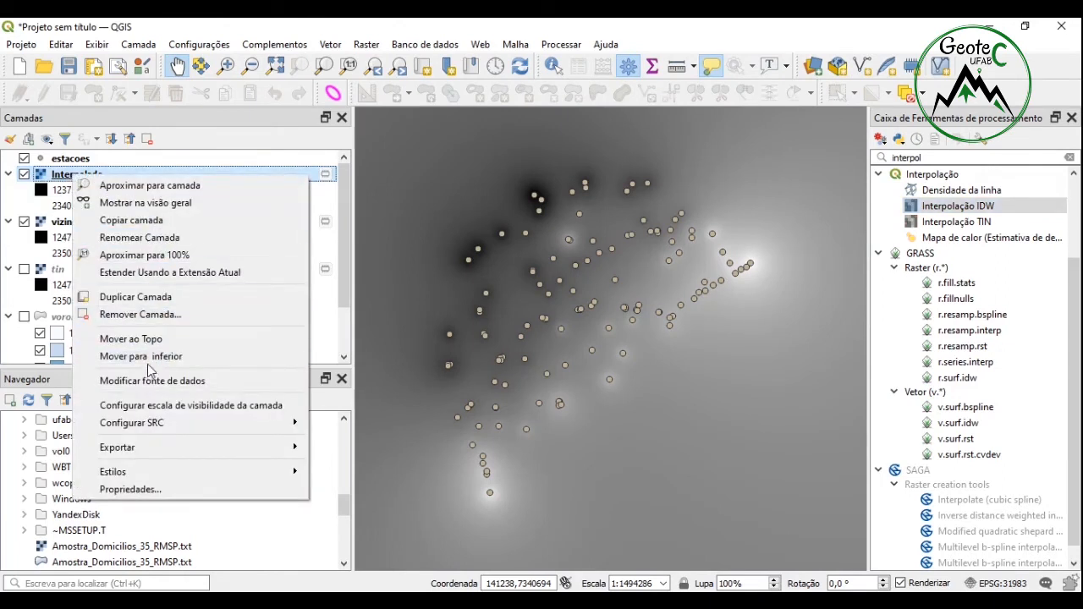
click(157, 238)
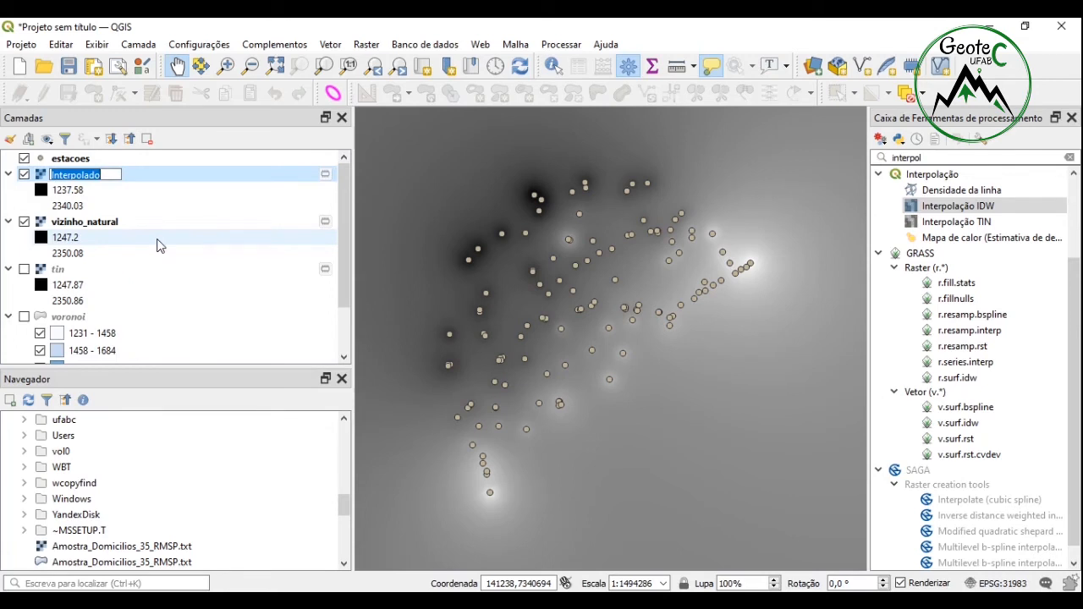
text(inverso)
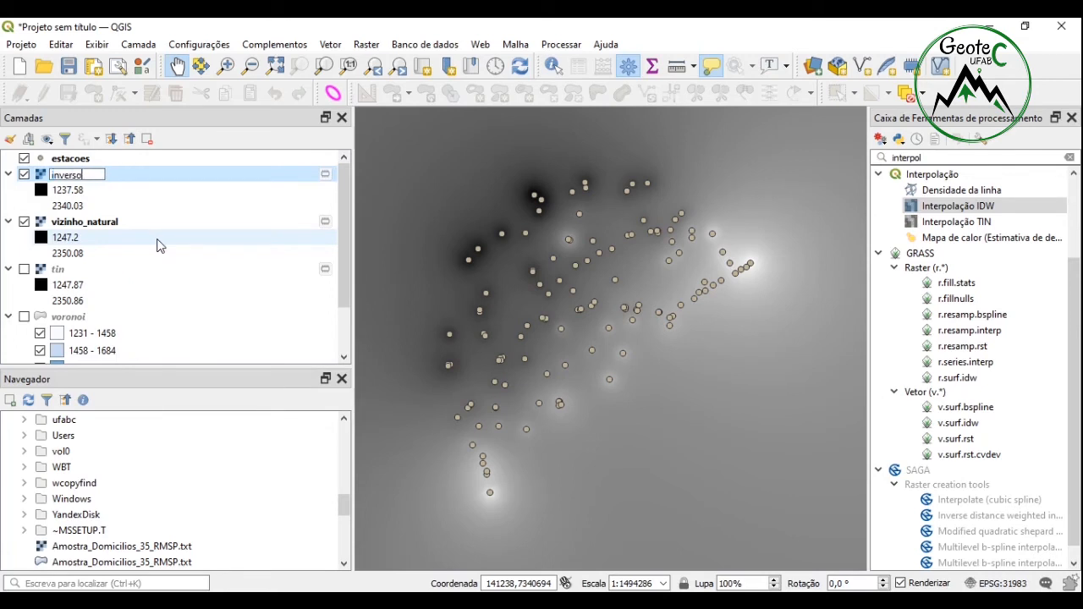
text(_distancia )
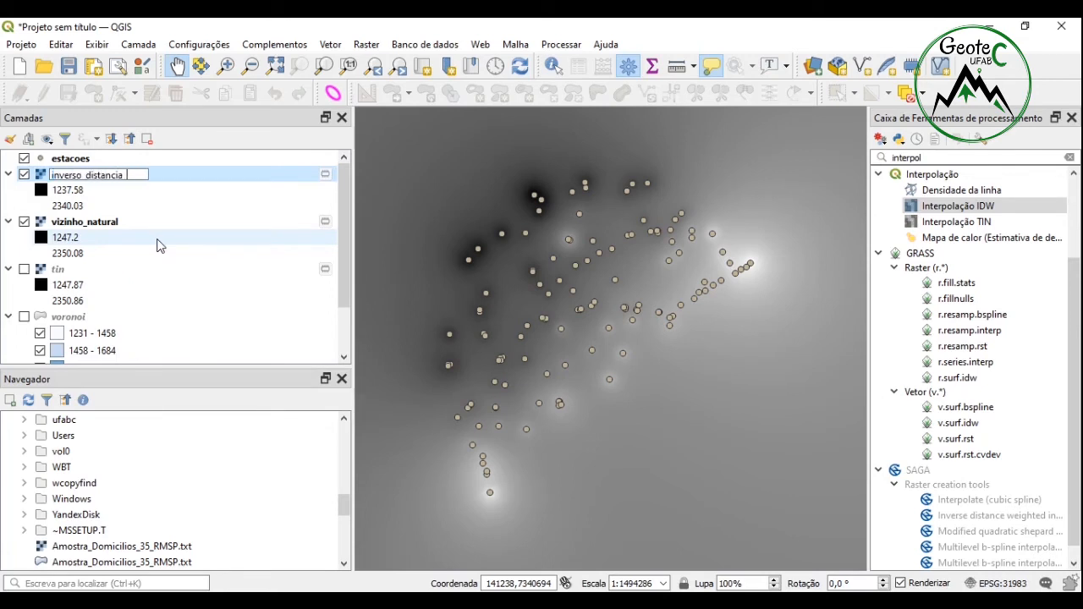
text(peso_2)
key(Return)
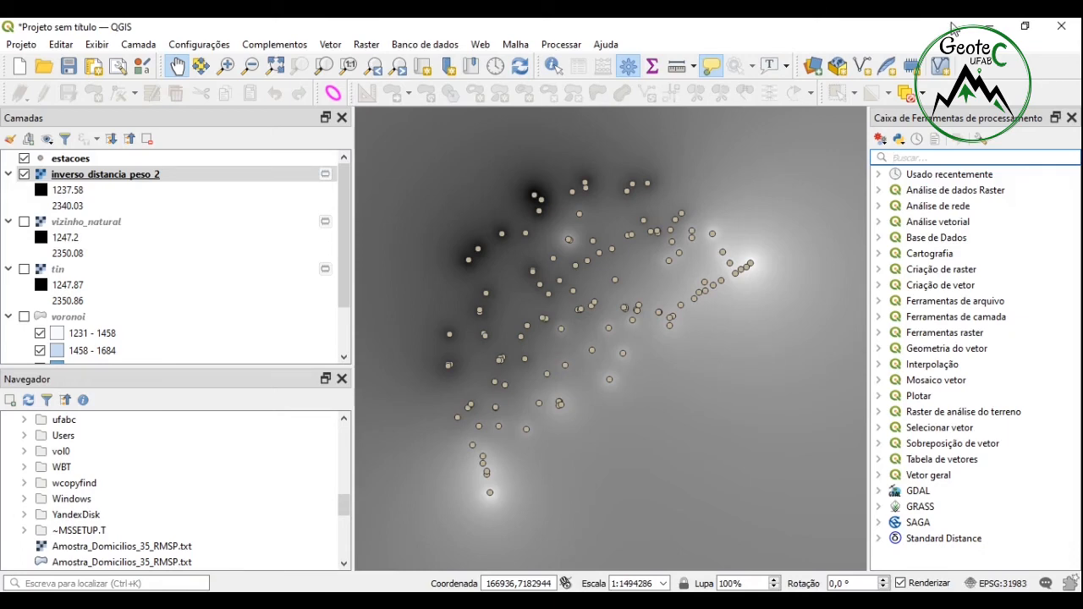
Step: Search the processing toolbox for "spline" and open the SAGA Multilevel b-spline interpolation tool
text(spline)
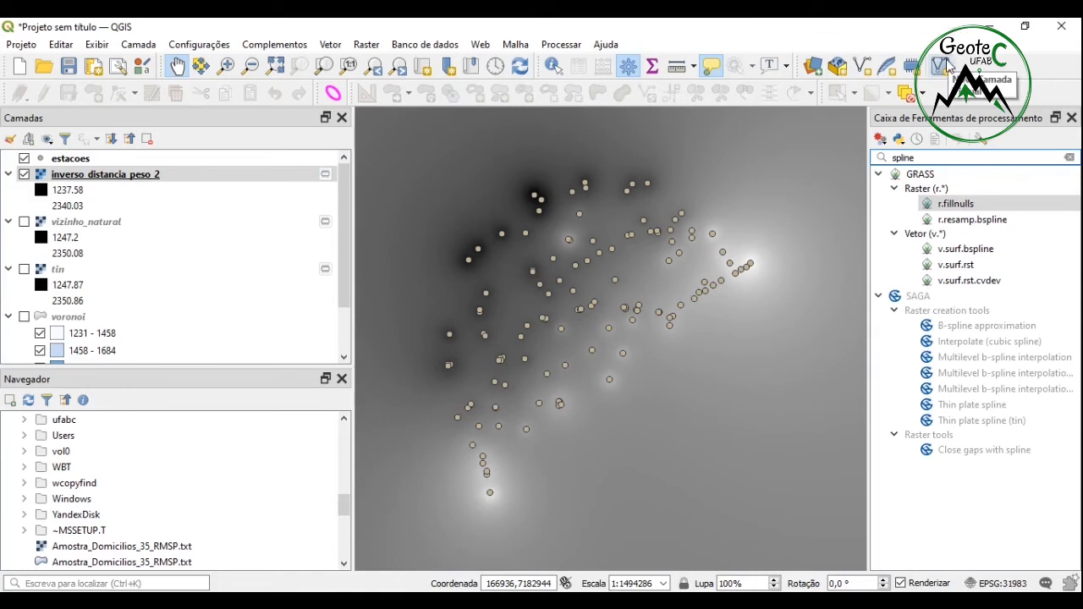
drag(870, 254, 801, 264)
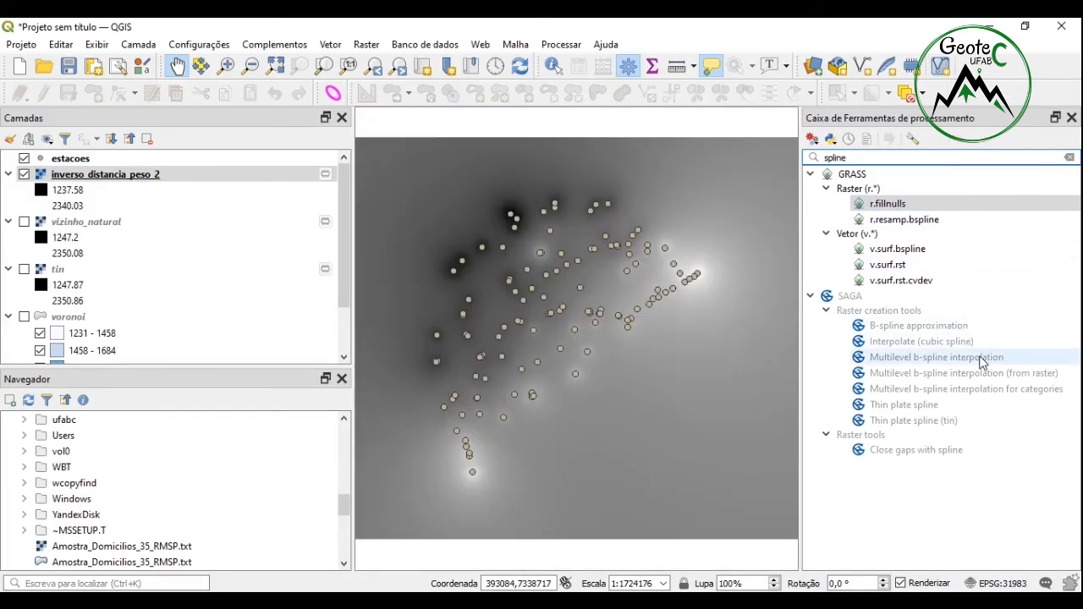
click(982, 363)
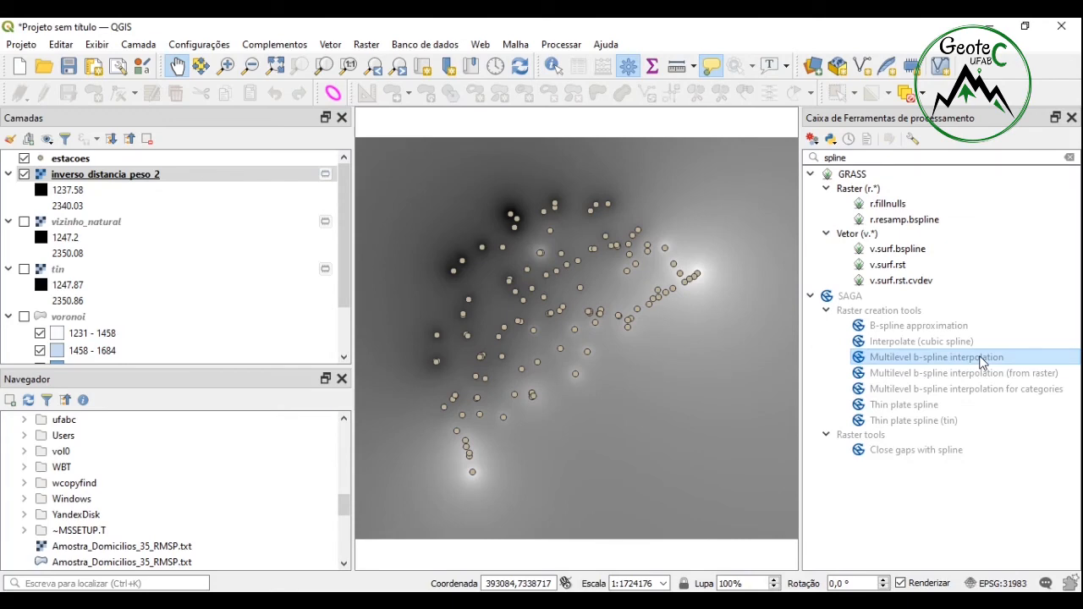
double_click(981, 360)
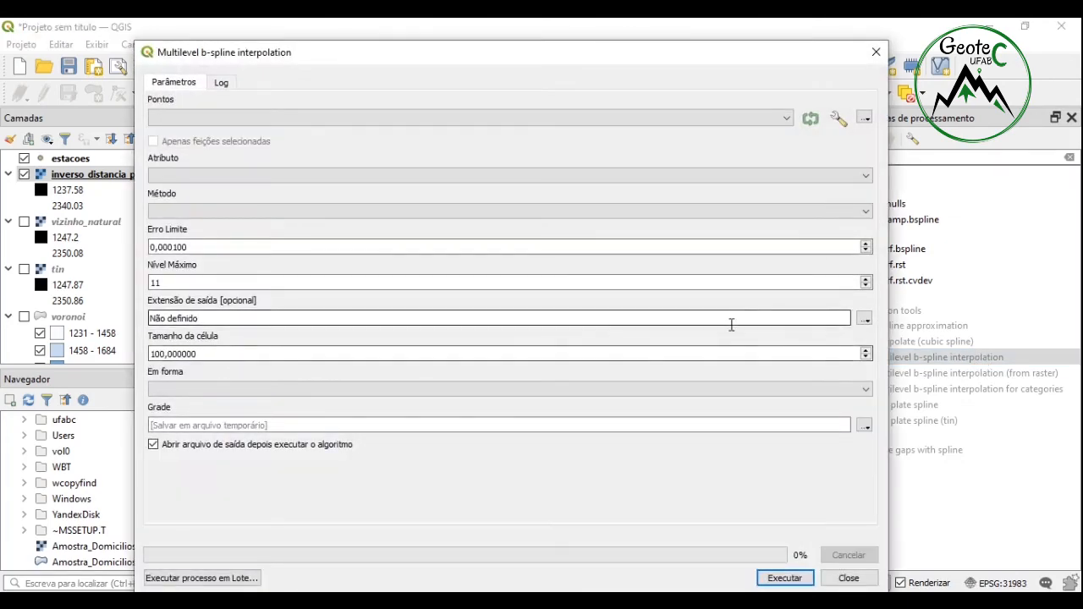
Step: Set the spline input to the estacoes points with the chuva attribute and the "with B-spline refinement" method
click(786, 115)
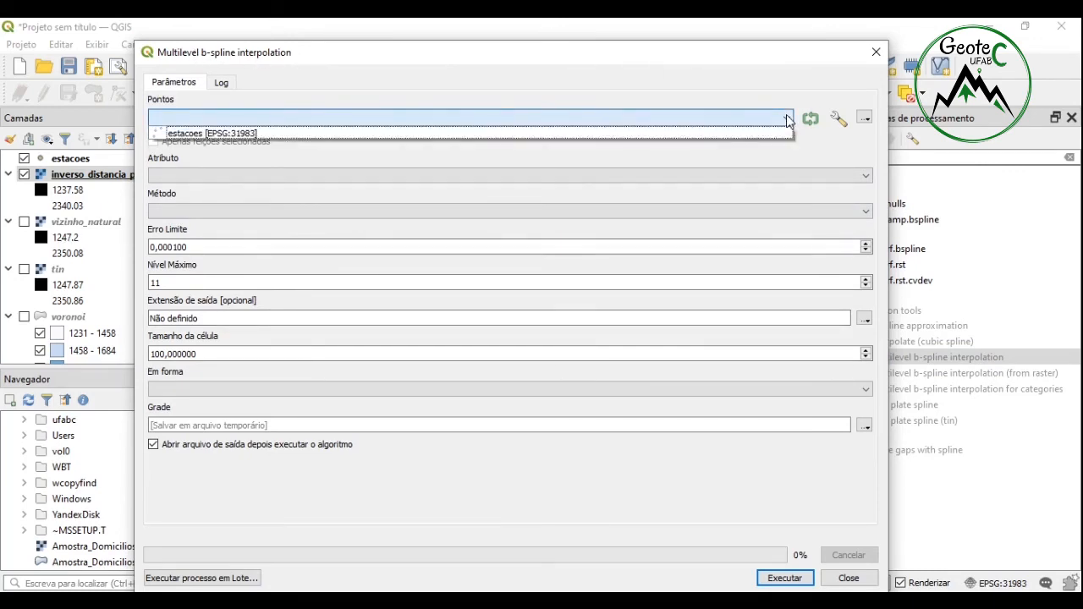
click(244, 134)
click(291, 173)
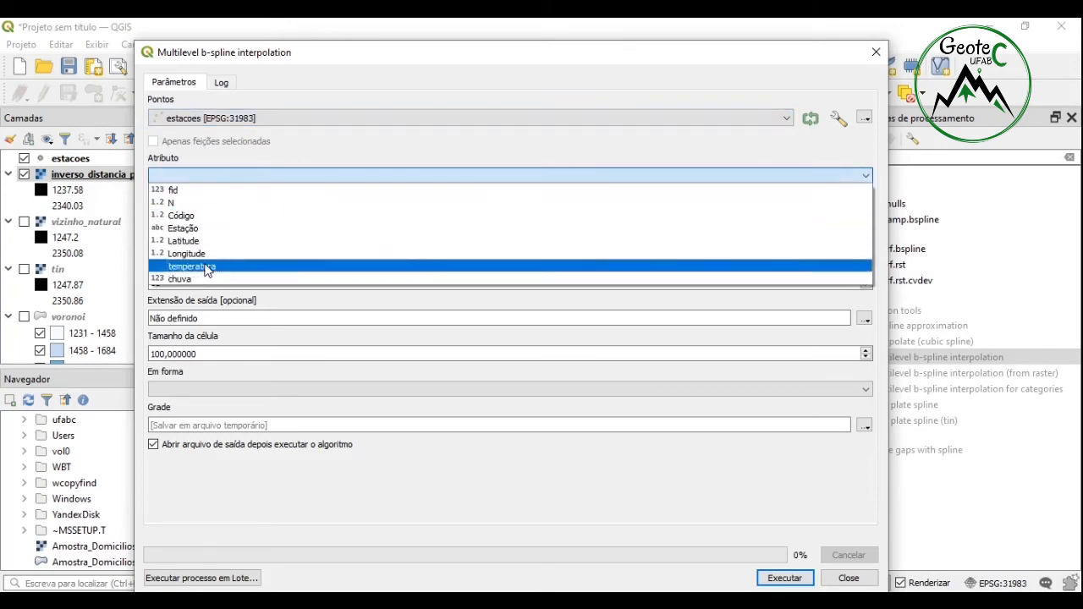
click(196, 279)
click(307, 211)
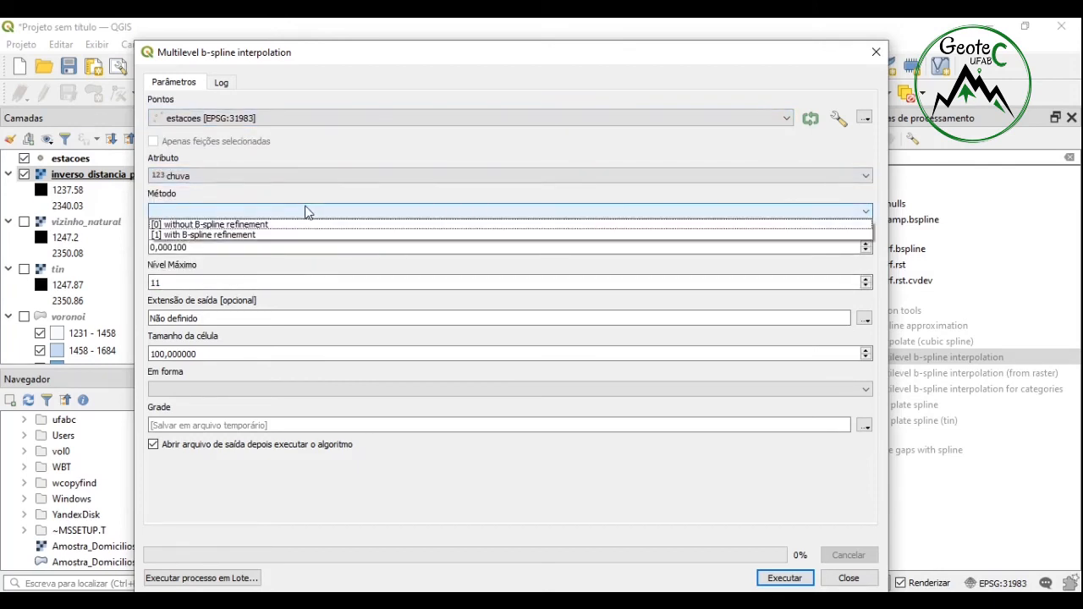
click(243, 235)
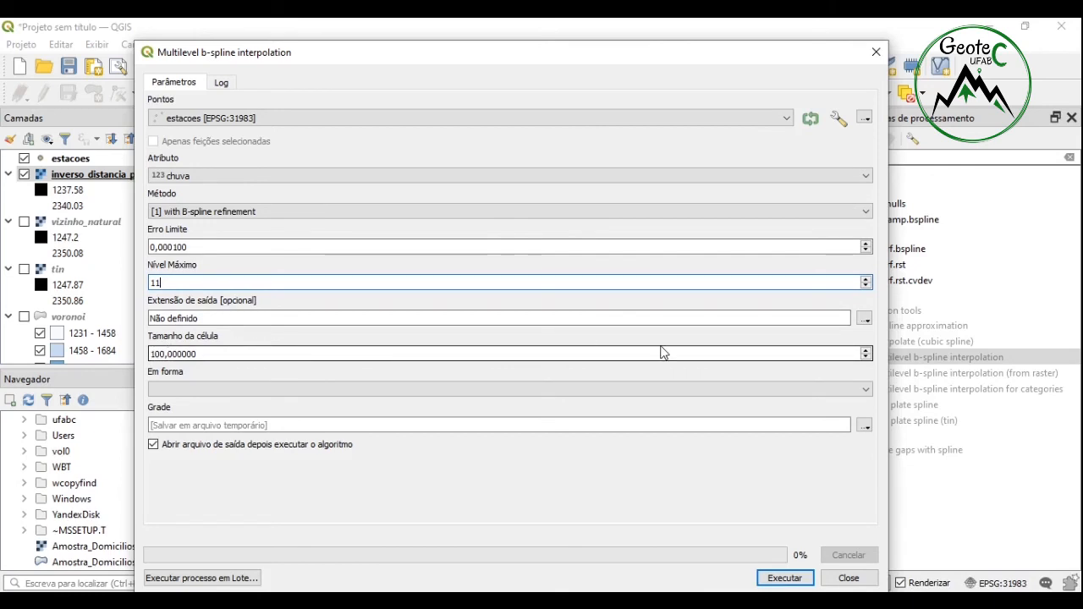
Step: Run the b-spline interpolation with the map canvas extent and the [0] nodes fit, and close the dialog
click(863, 319)
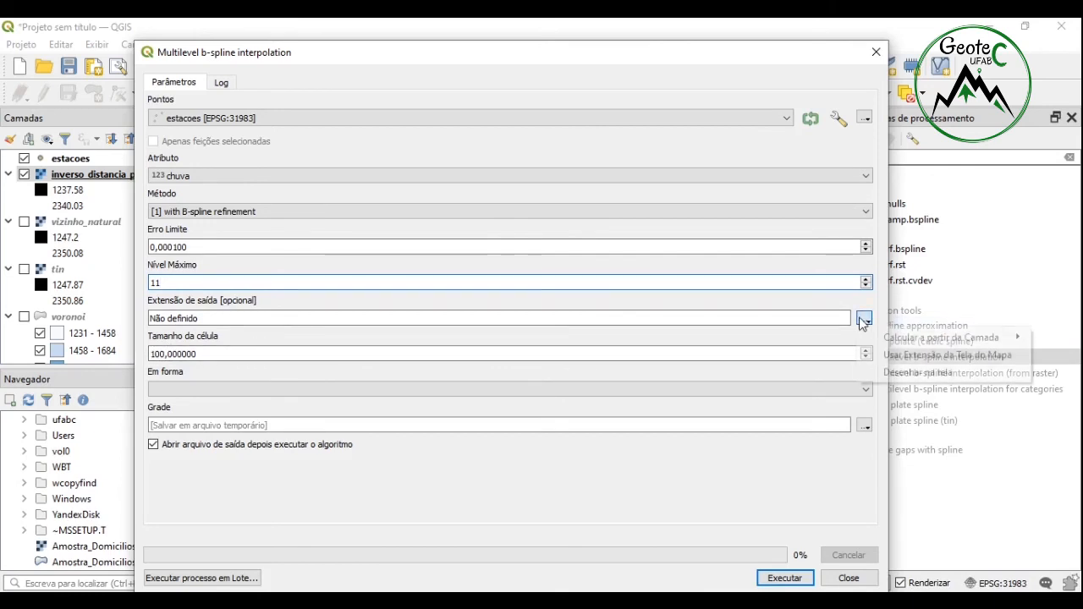
click(922, 355)
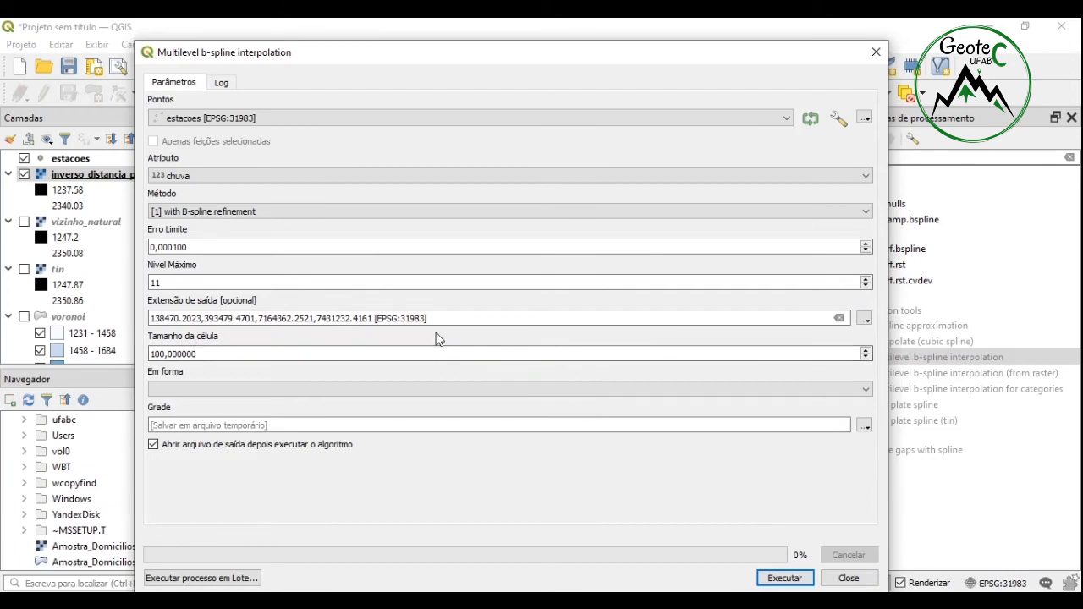
click(383, 391)
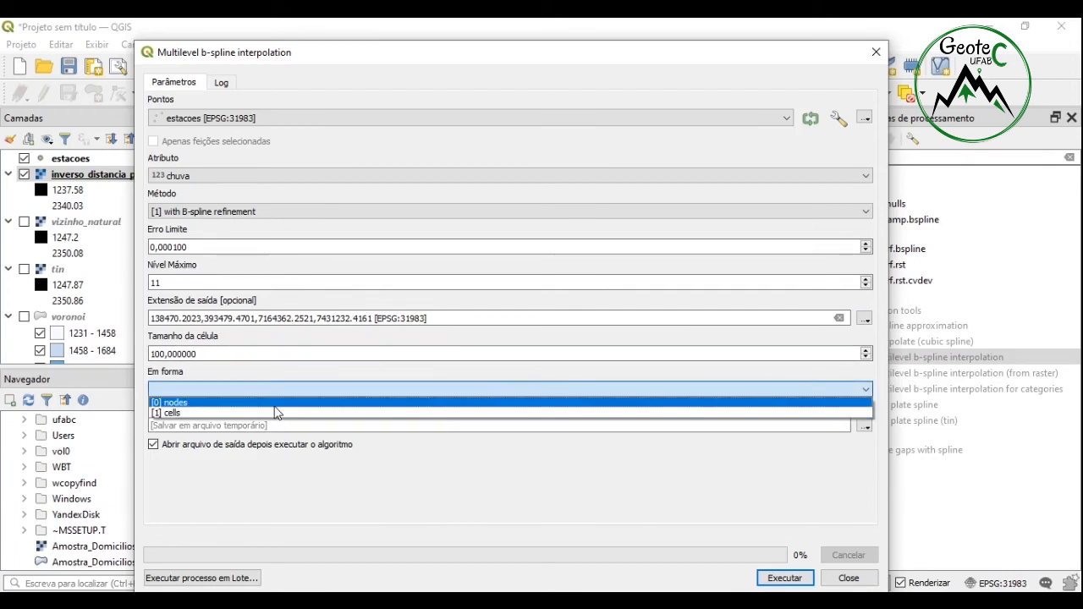
click(385, 403)
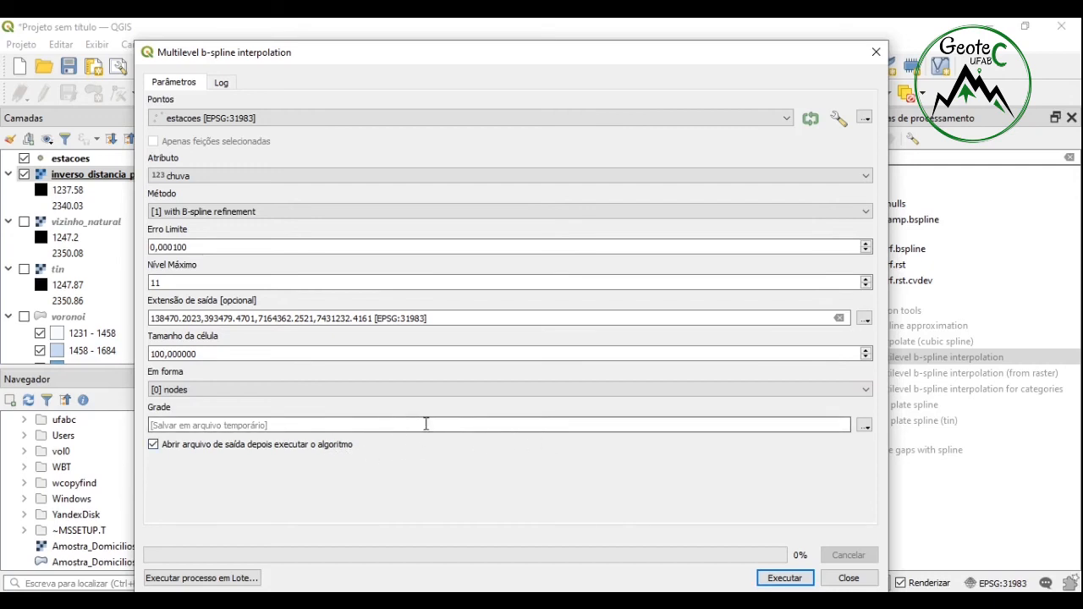
click(785, 578)
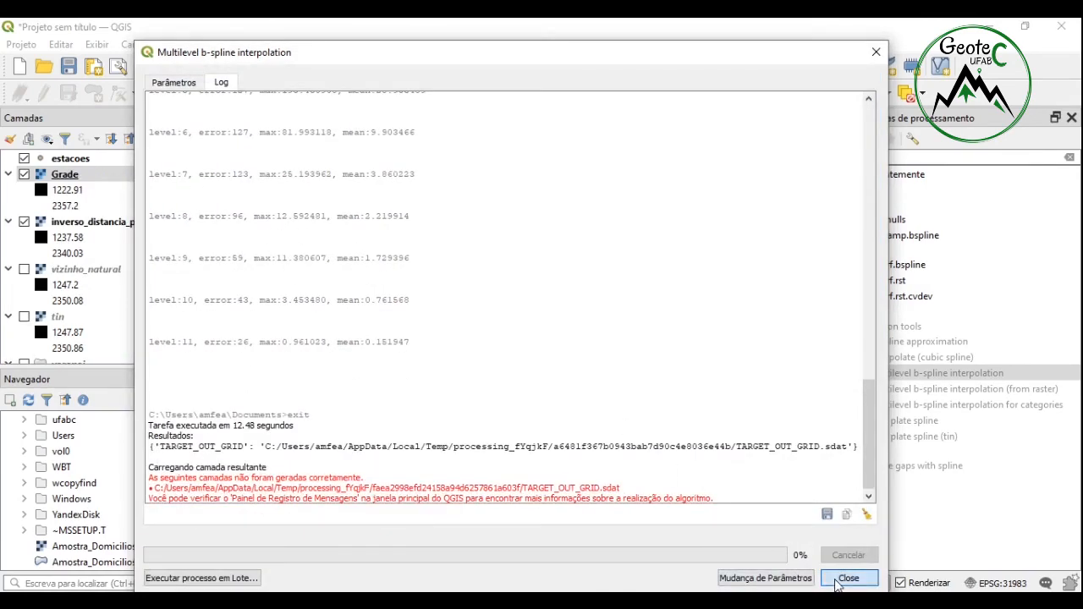
click(848, 578)
Step: Rename the Grade raster layer as spline and hide the inverso_distancia_peso_2 layer
click(64, 176)
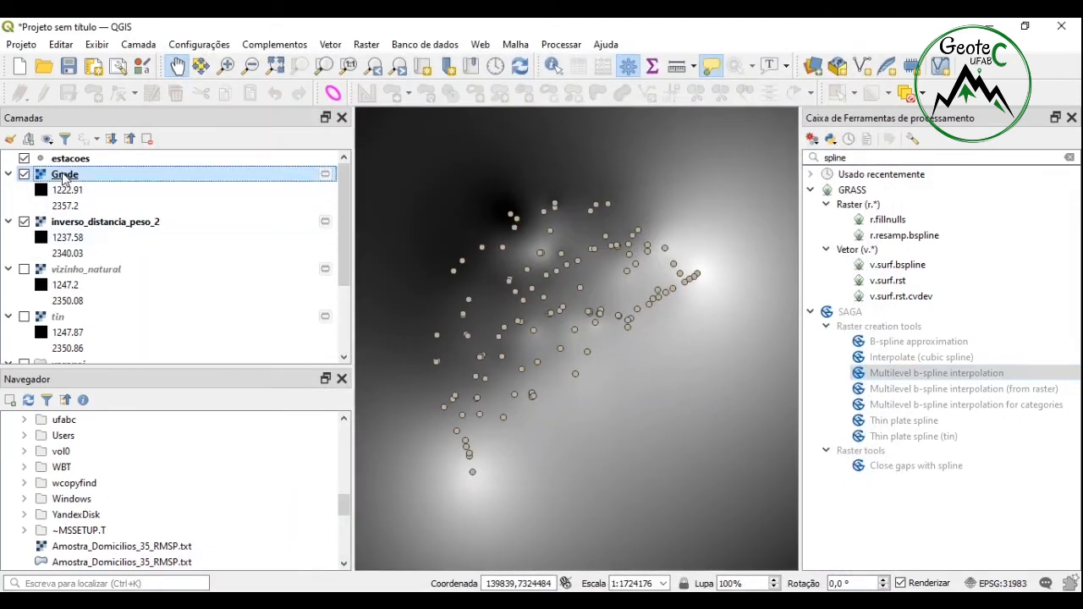
right_click(63, 176)
click(143, 244)
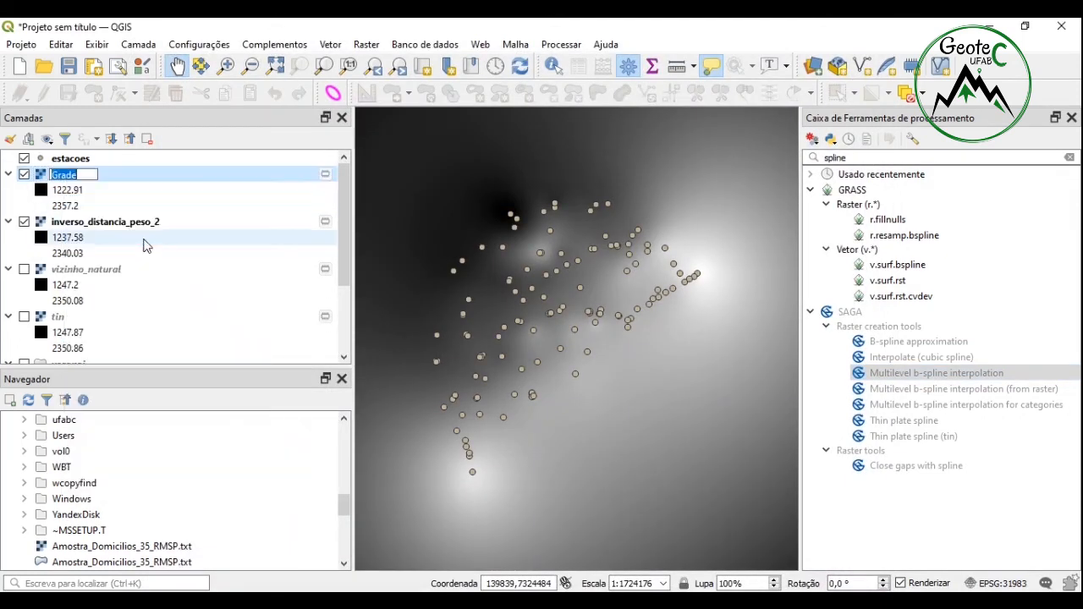
text(spline)
key(Return)
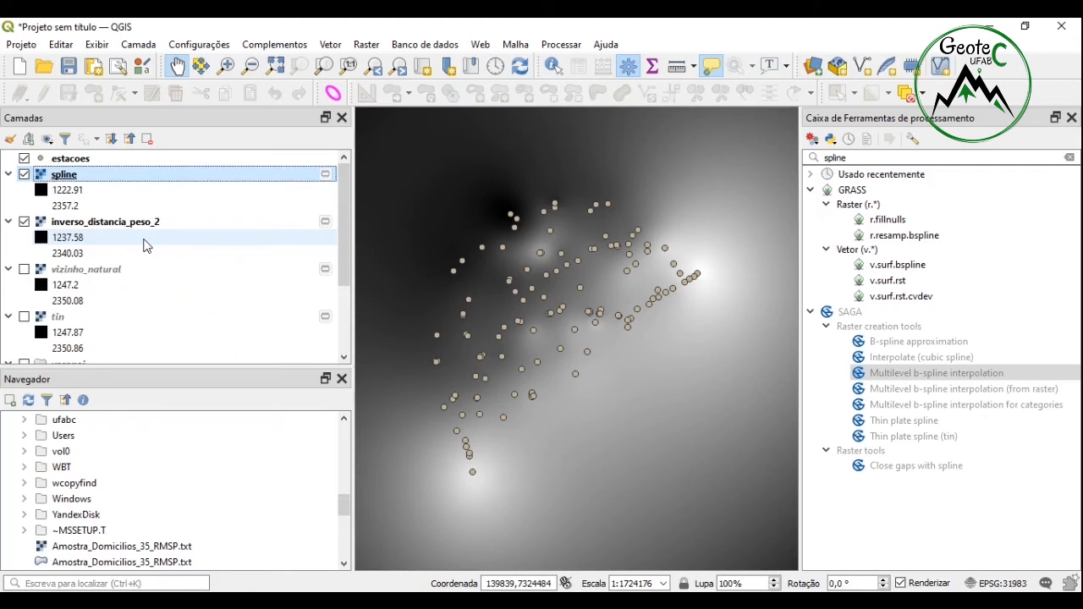
click(24, 220)
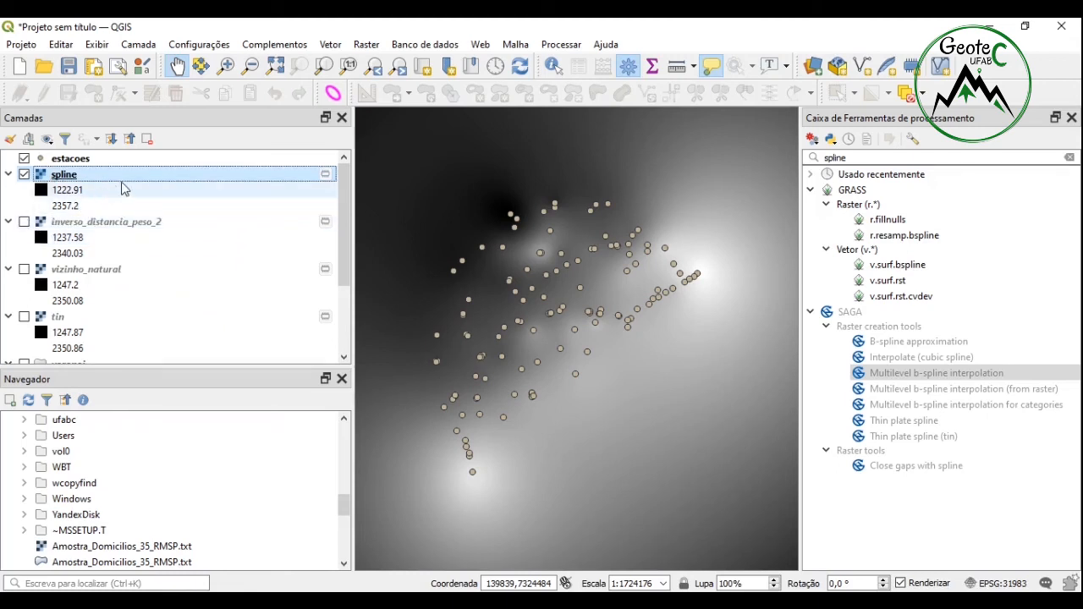